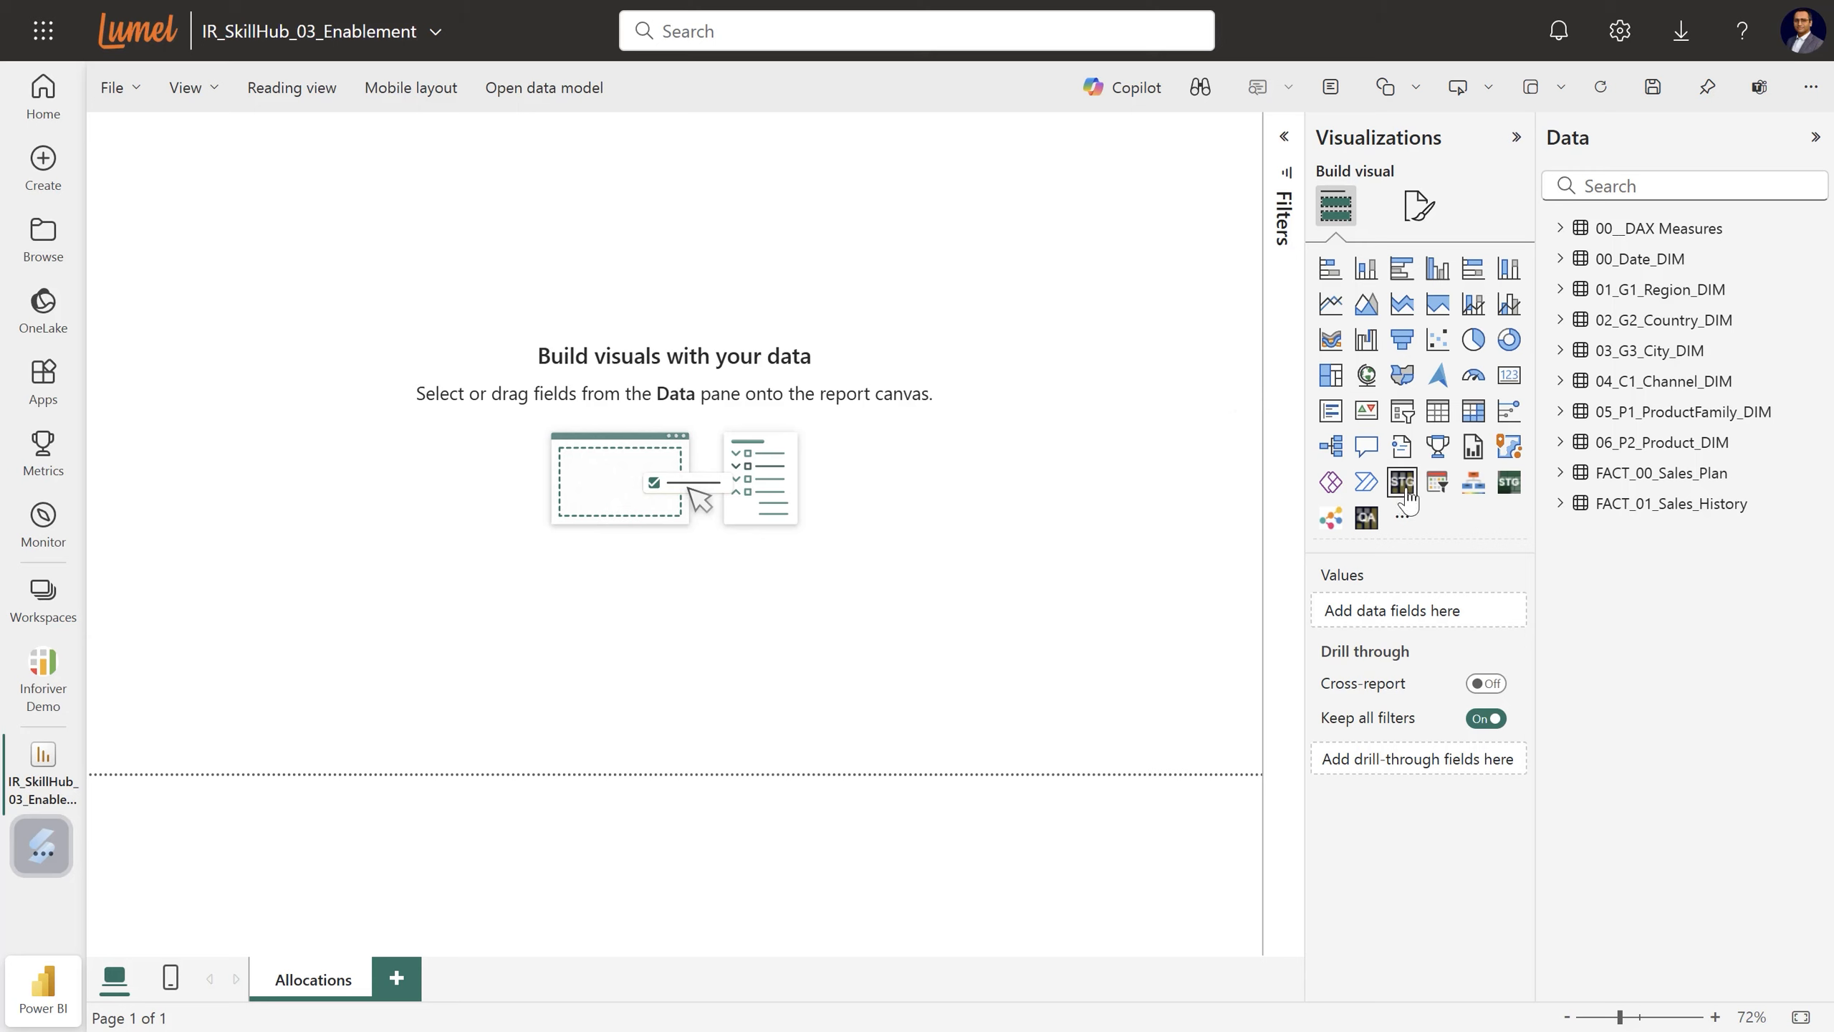
# Place an empty Inforiver Writeback Matrix (STG) visual on the Allocations report page.
pyautogui.click(1401, 481)
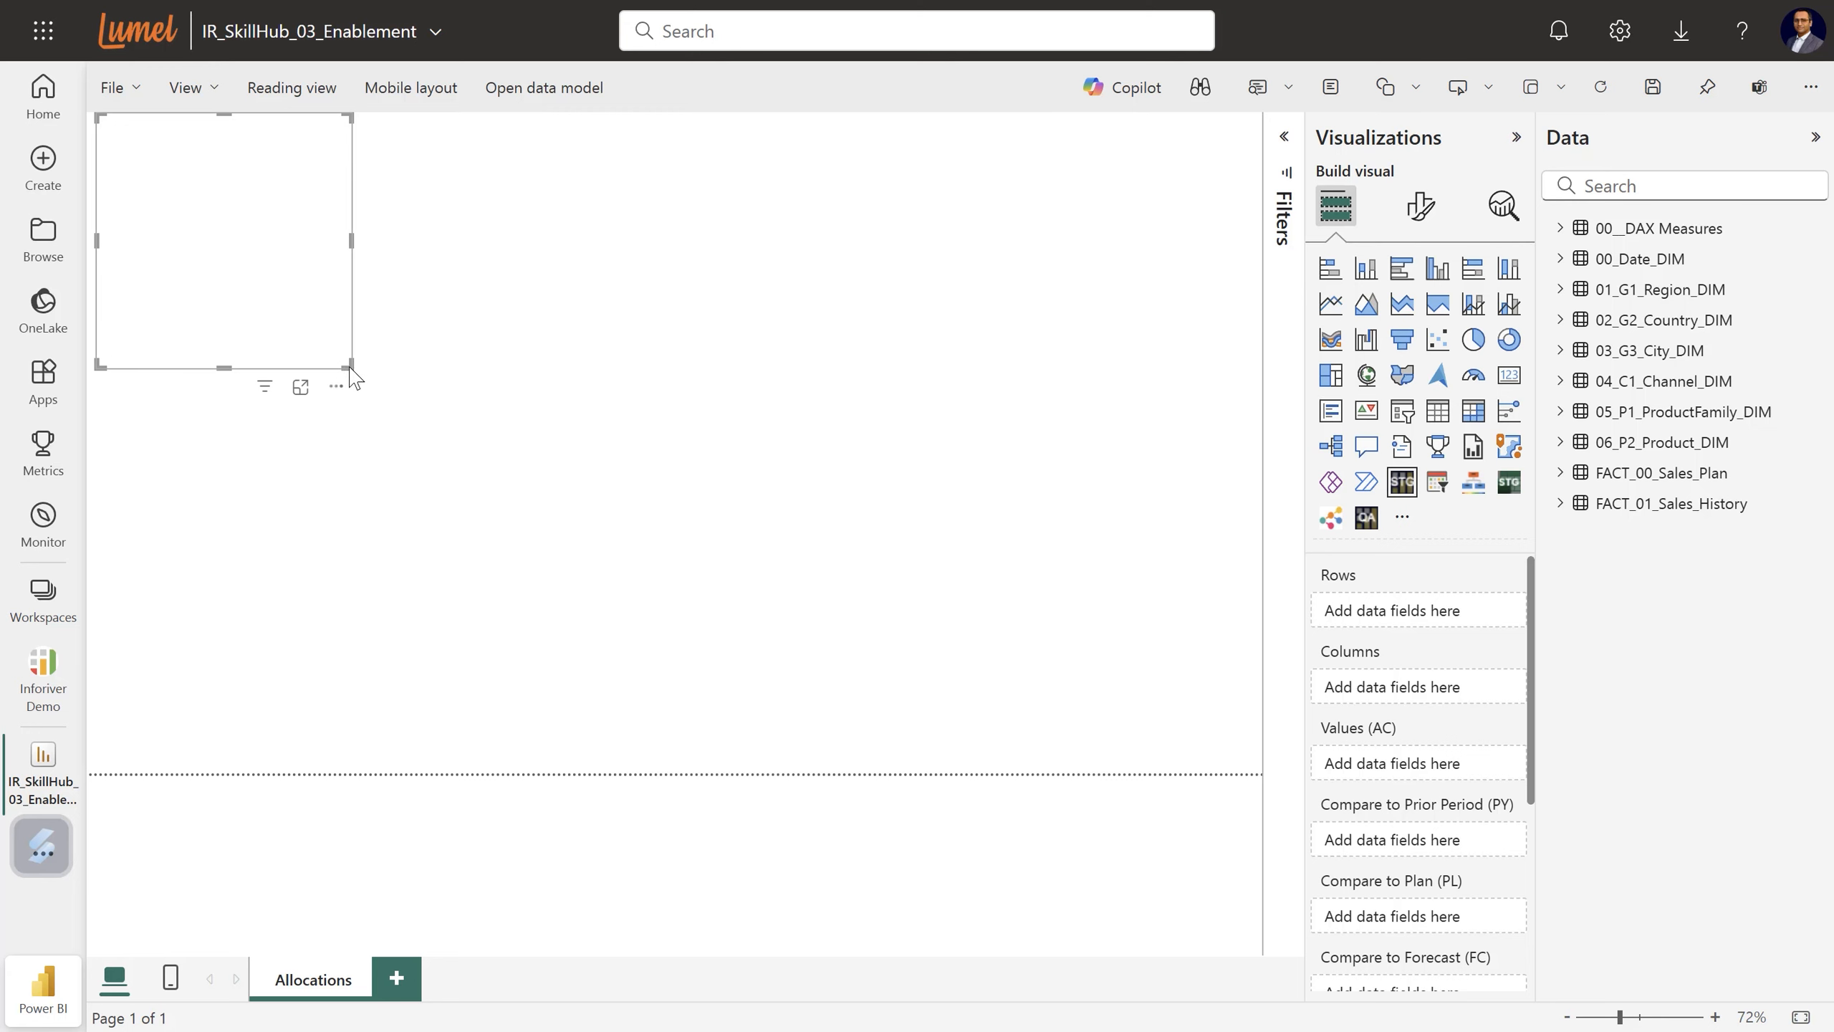
# Stretch the visual across the canvas and add 2024 Revenue_Act as the actual values.
pyautogui.moveTo(351, 367); pyautogui.dragTo(1282, 791)
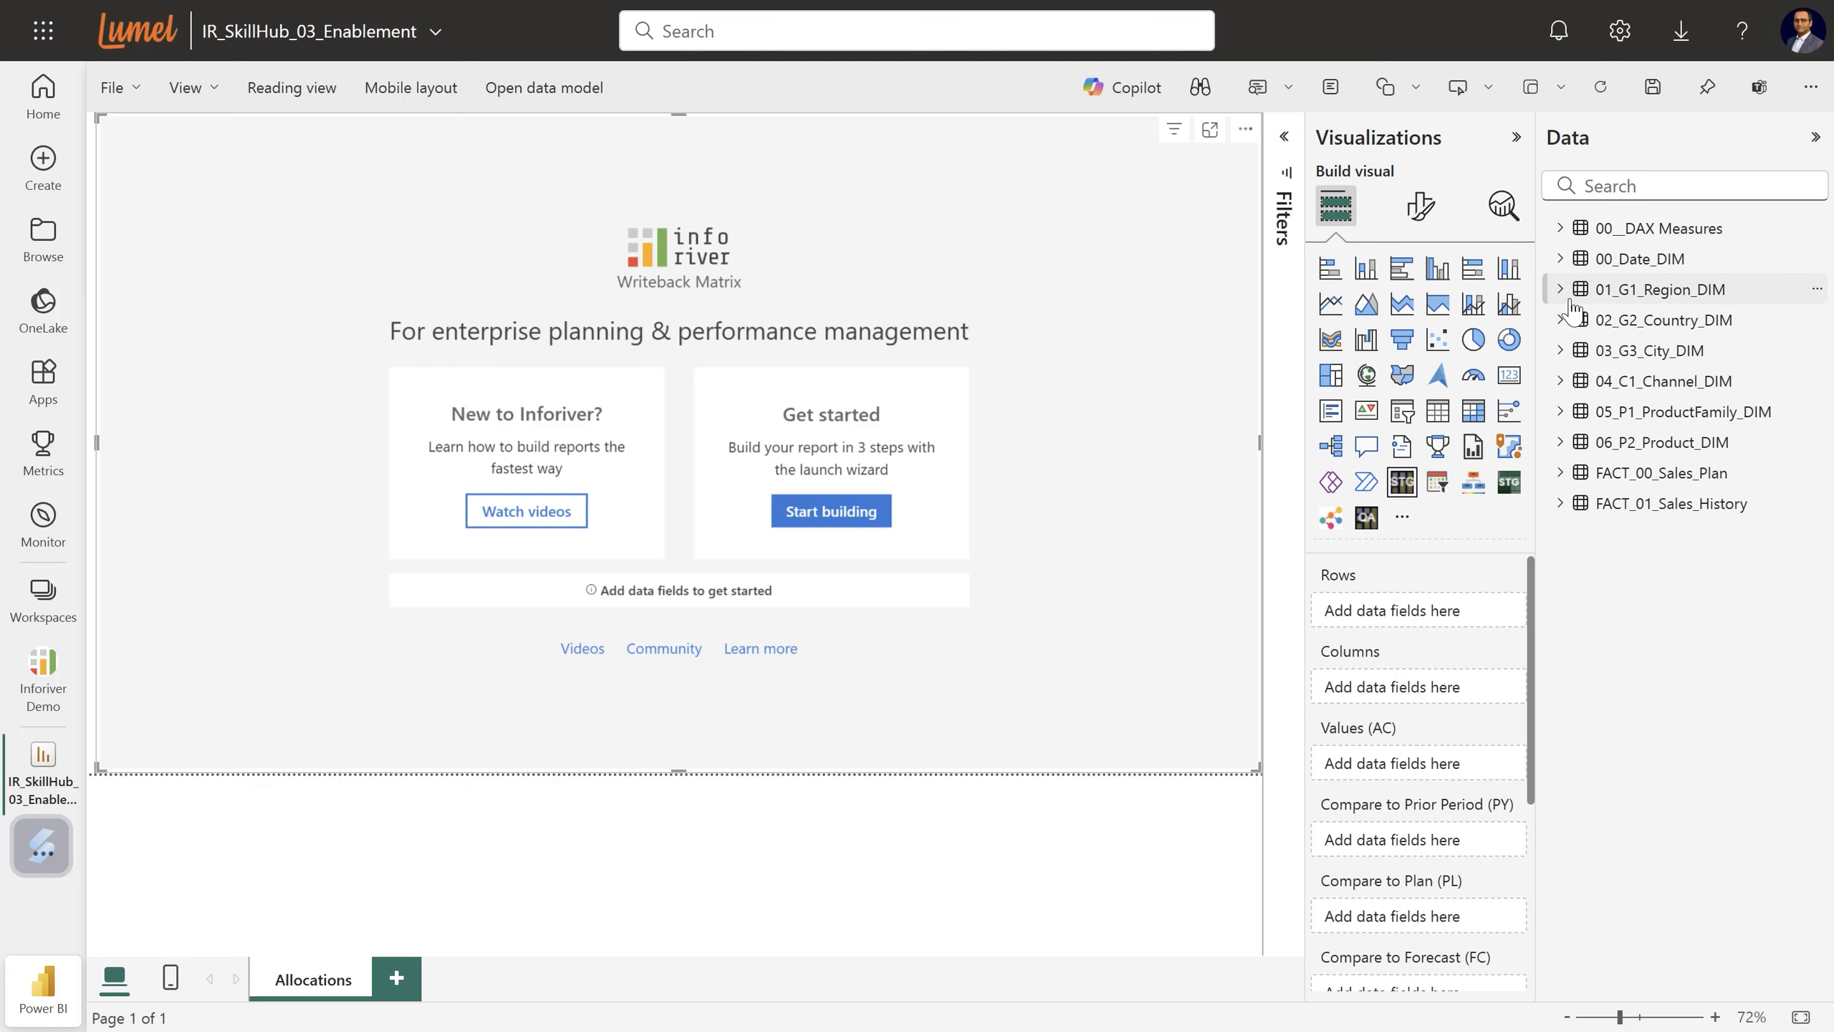
pyautogui.click(1559, 228)
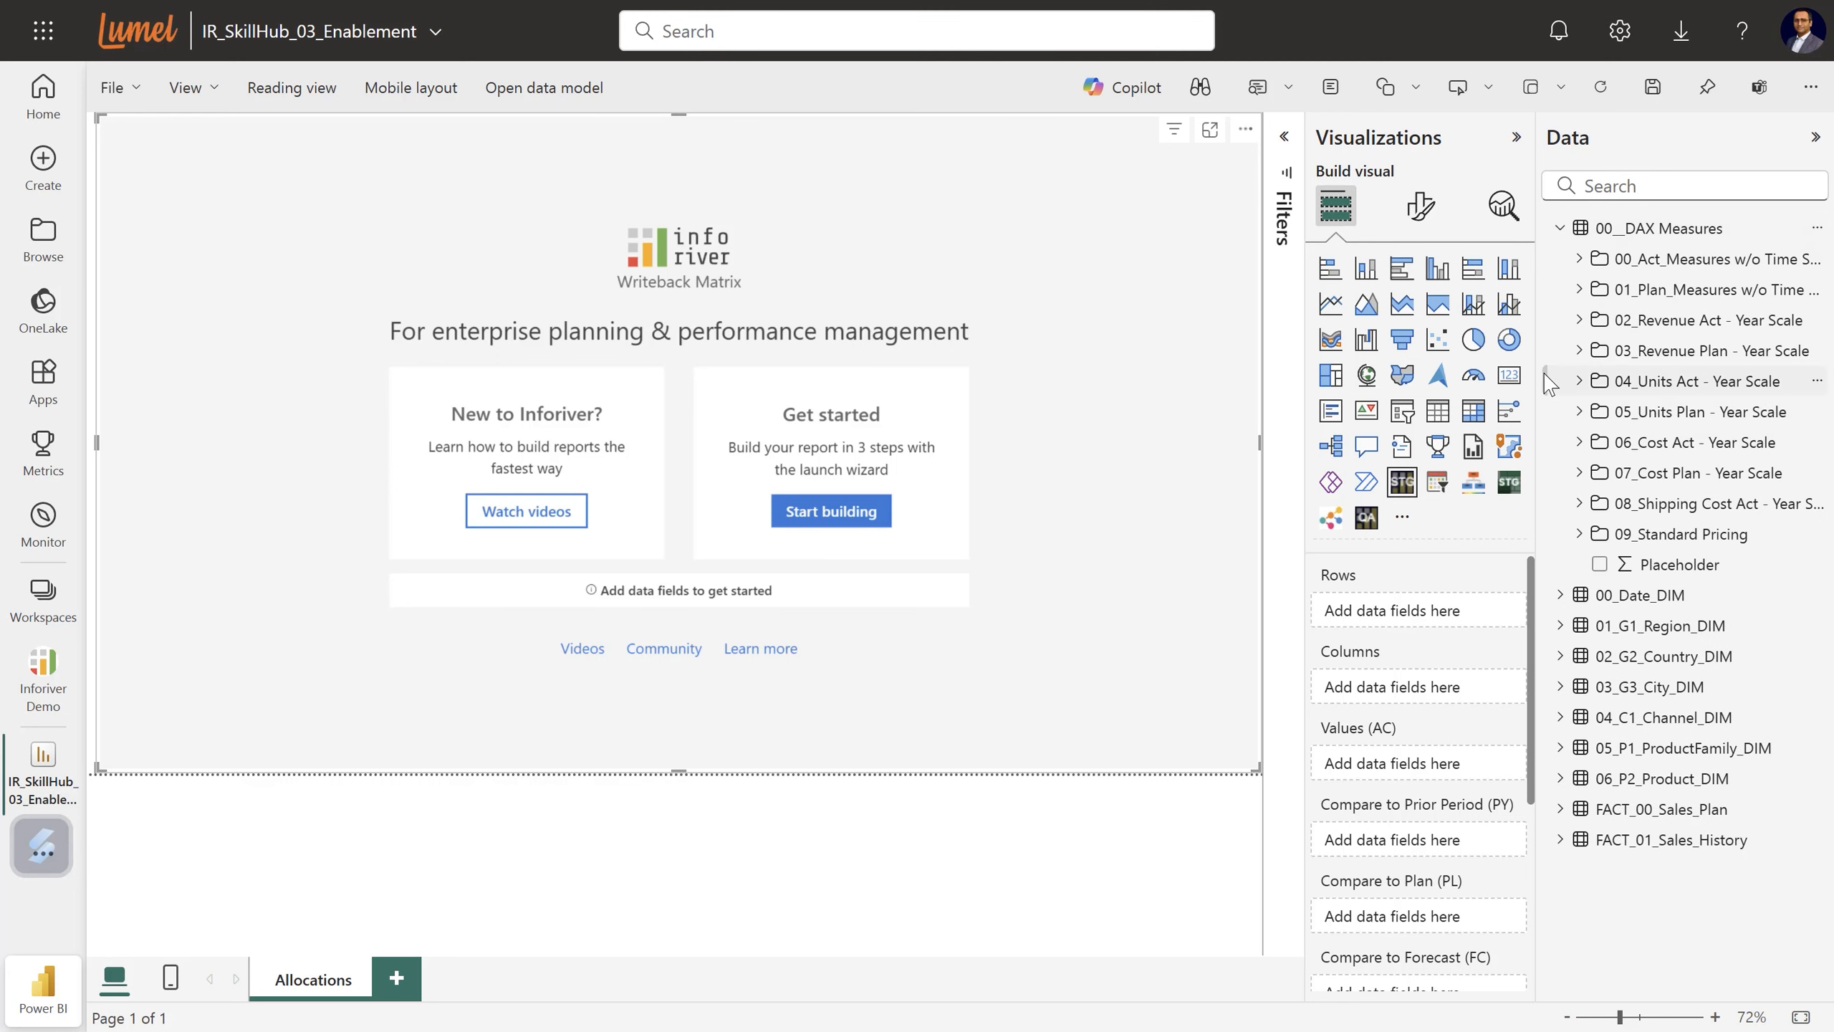
pyautogui.moveTo(1536, 374); pyautogui.dragTo(1473, 373)
pyautogui.click(1517, 259)
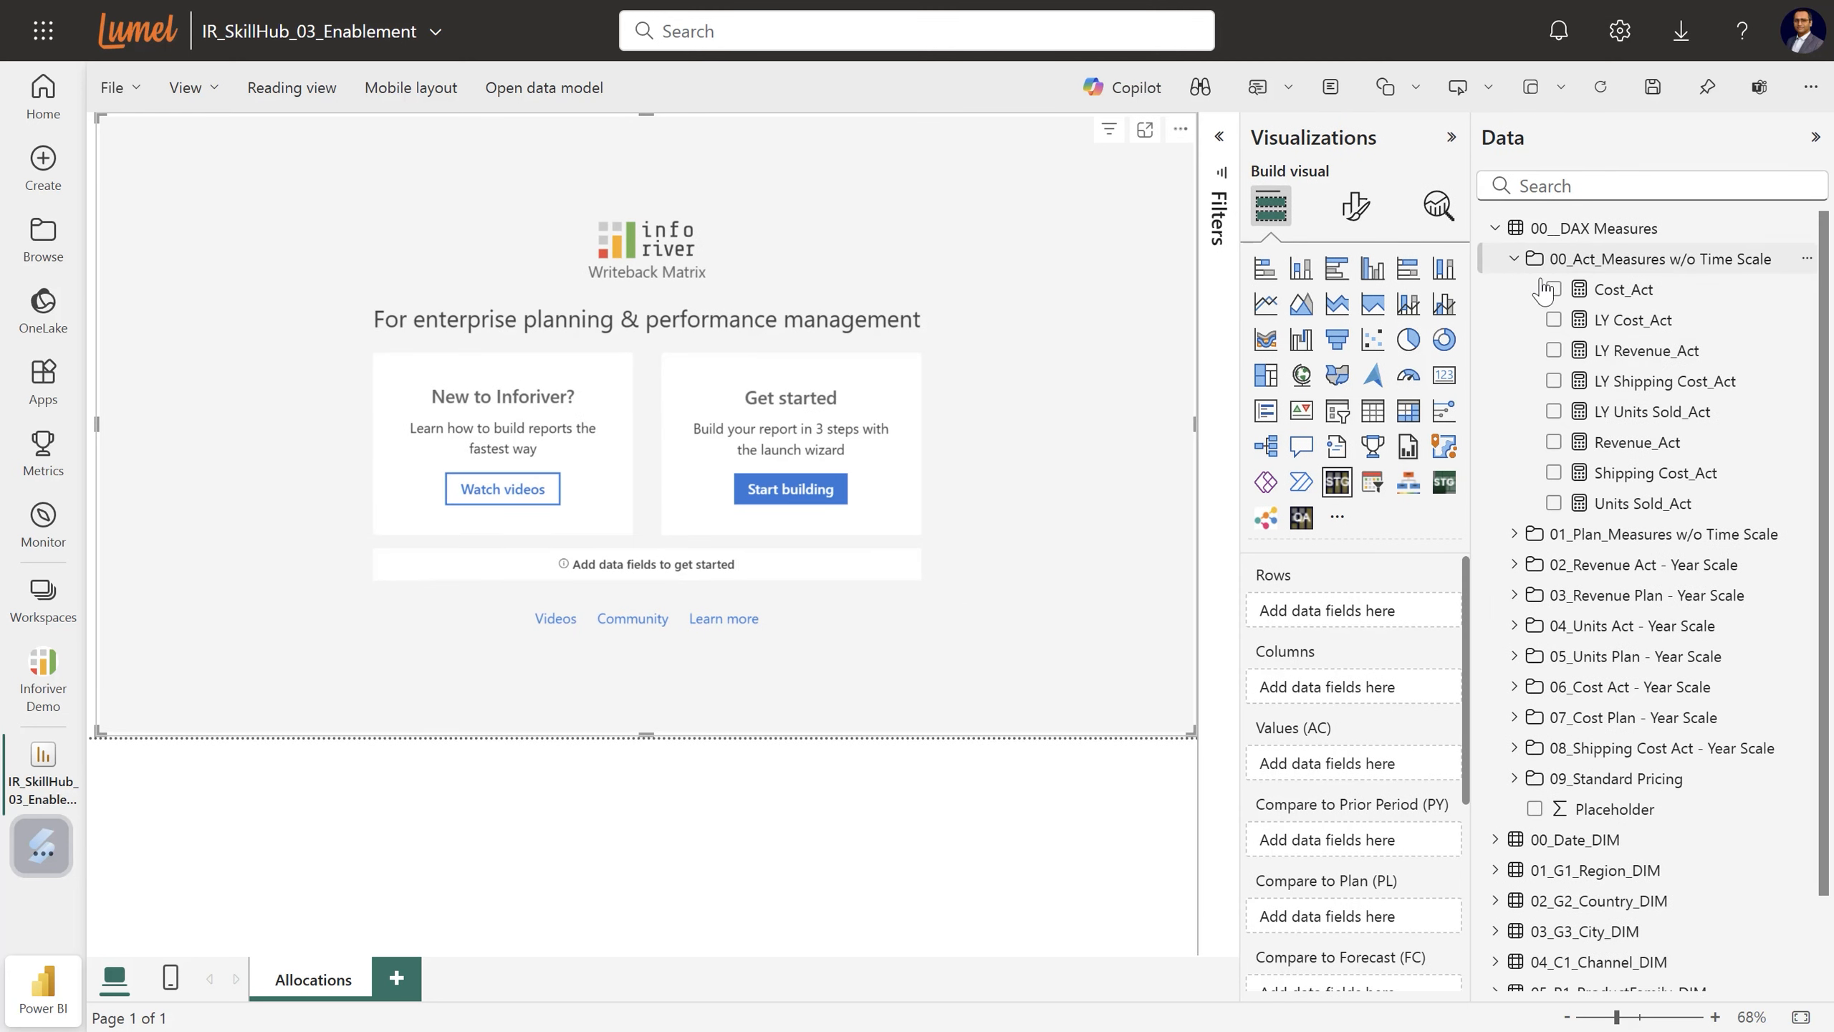
pyautogui.click(1515, 258)
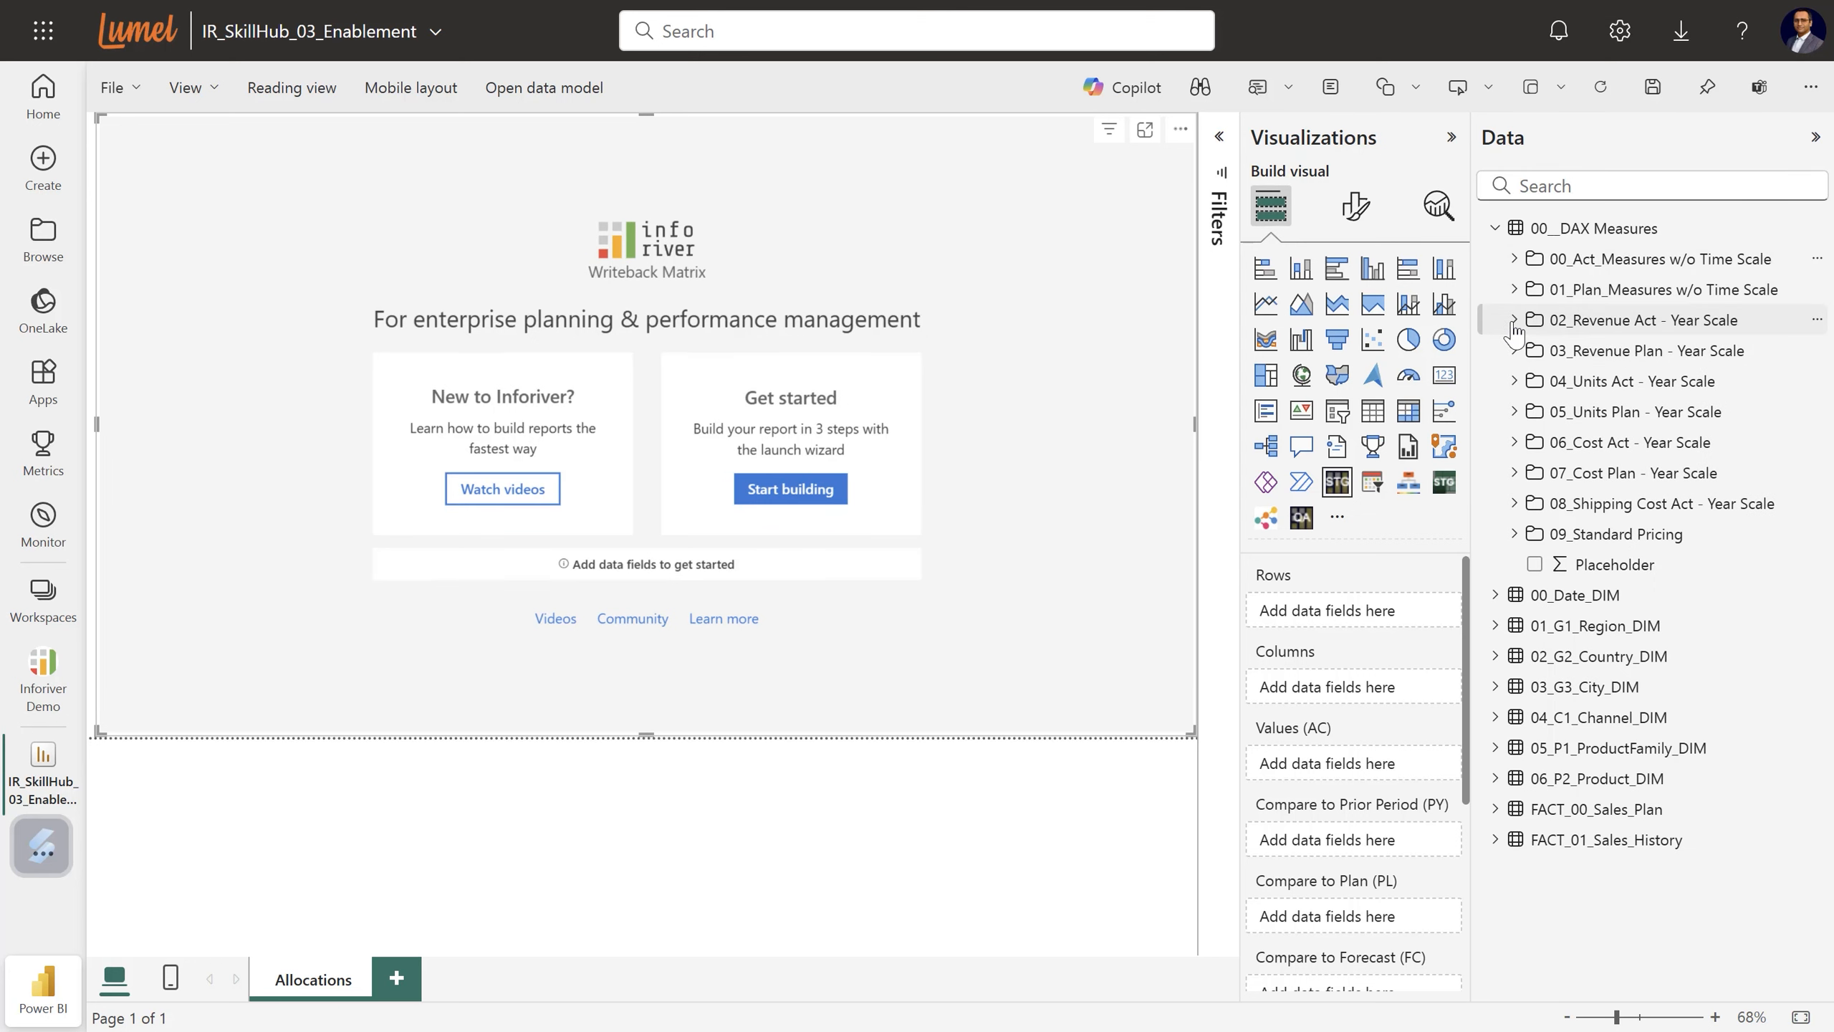
pyautogui.click(1515, 322)
pyautogui.moveTo(1589, 411); pyautogui.dragTo(1335, 772)
pyautogui.click(1516, 320)
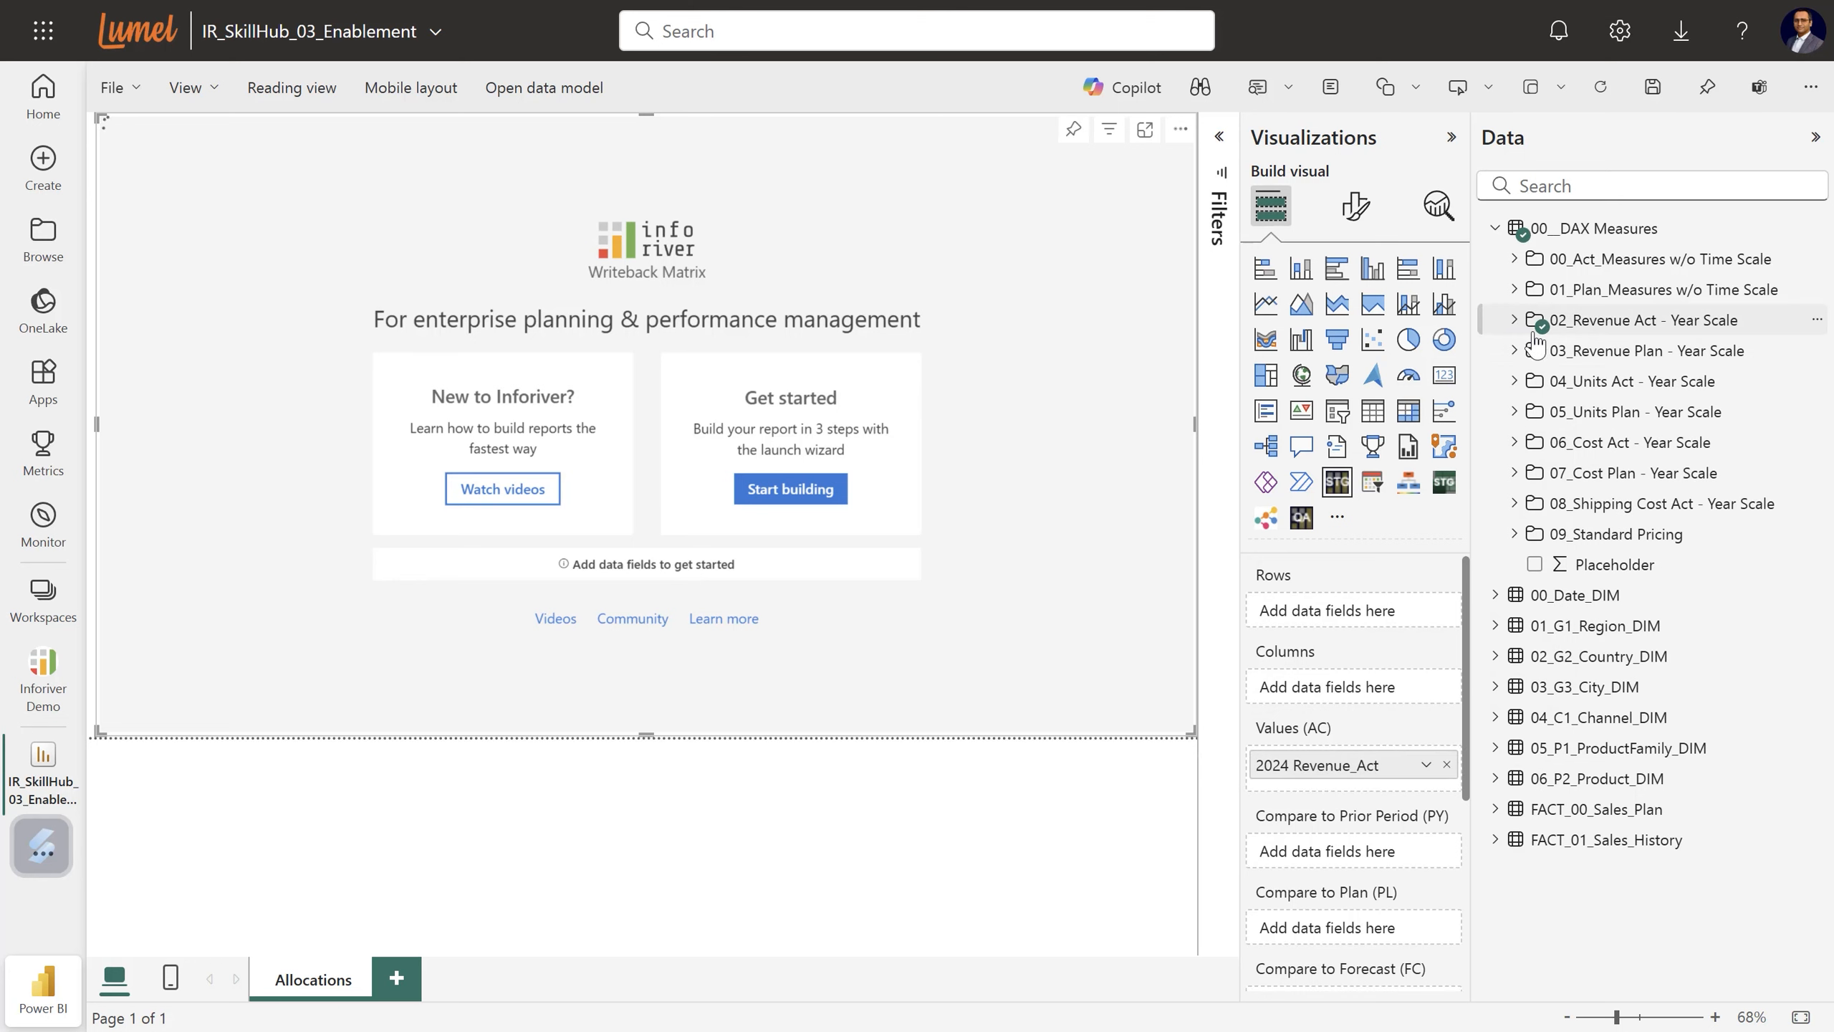
# Add 2024 Revenue_Pln from 03_Revenue Plan as the plan comparison (PL).
pyautogui.click(1536, 348)
pyautogui.moveTo(1622, 447); pyautogui.dragTo(1342, 934)
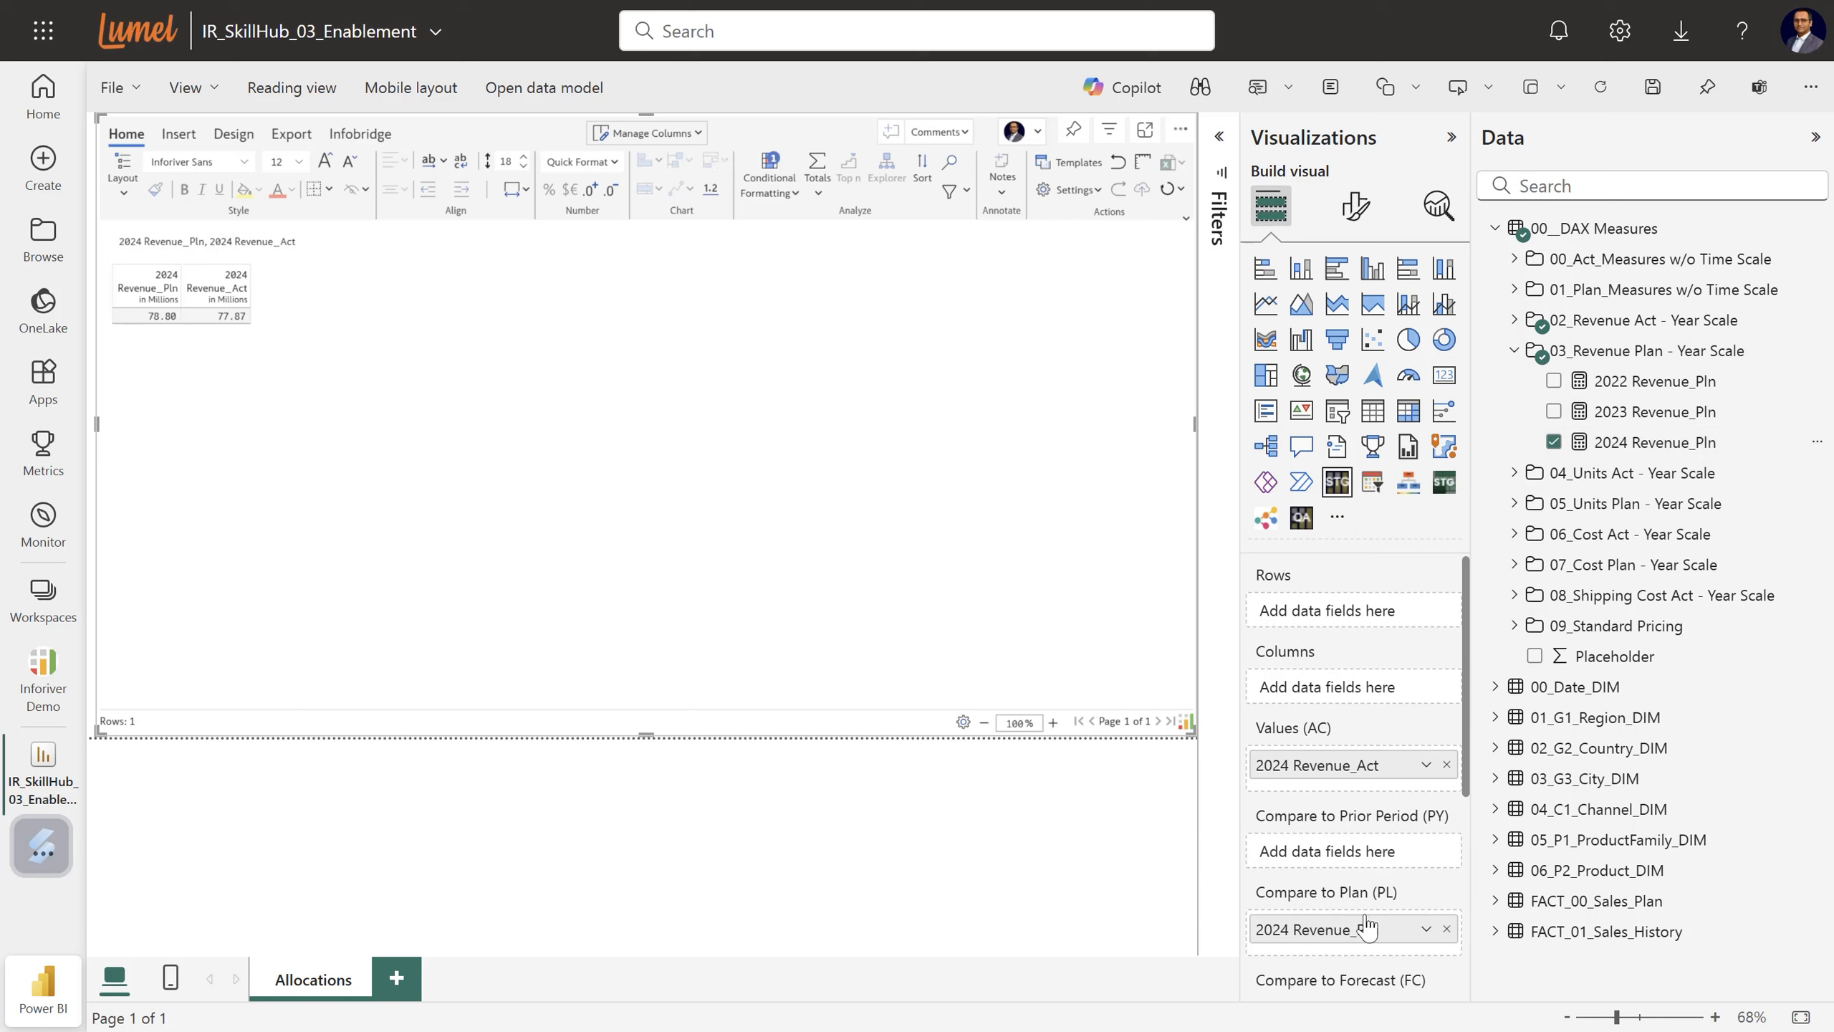
pyautogui.click(1514, 351)
pyautogui.click(1493, 233)
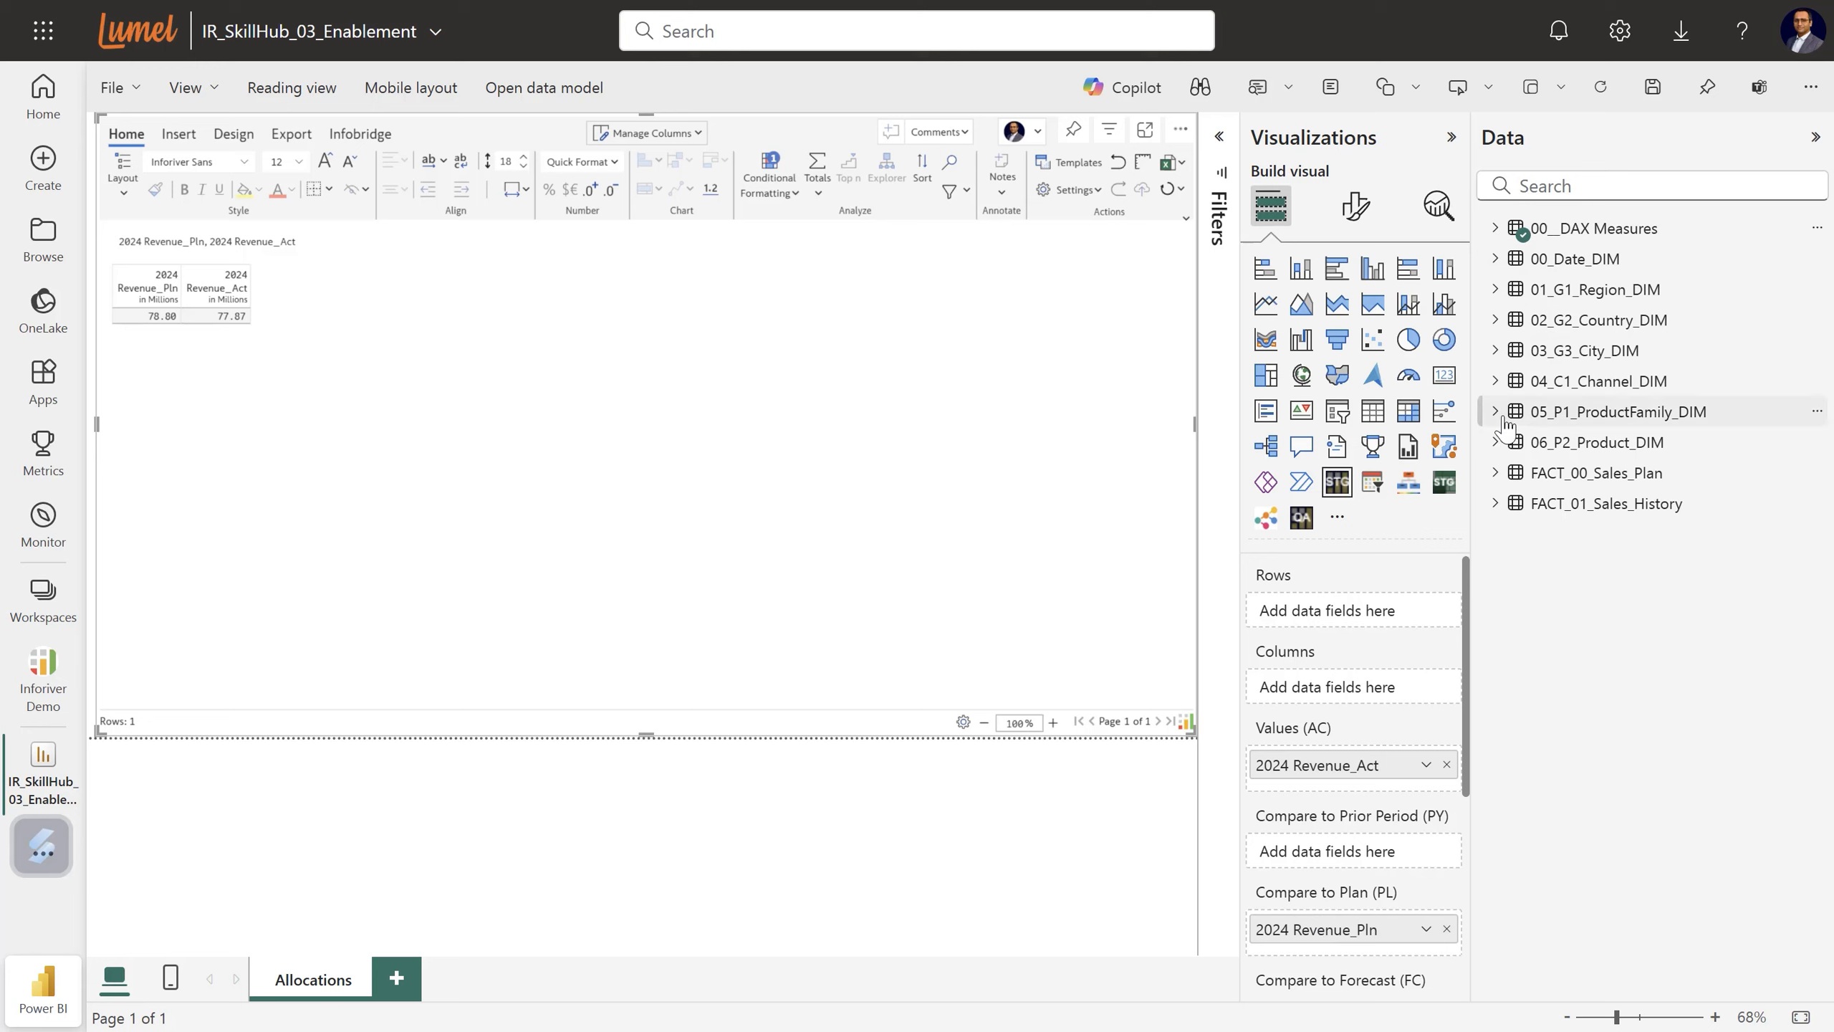
# Put Region_Name, Country_Name and City_Name into the matrix rows, nested in that order.
pyautogui.click(1495, 291)
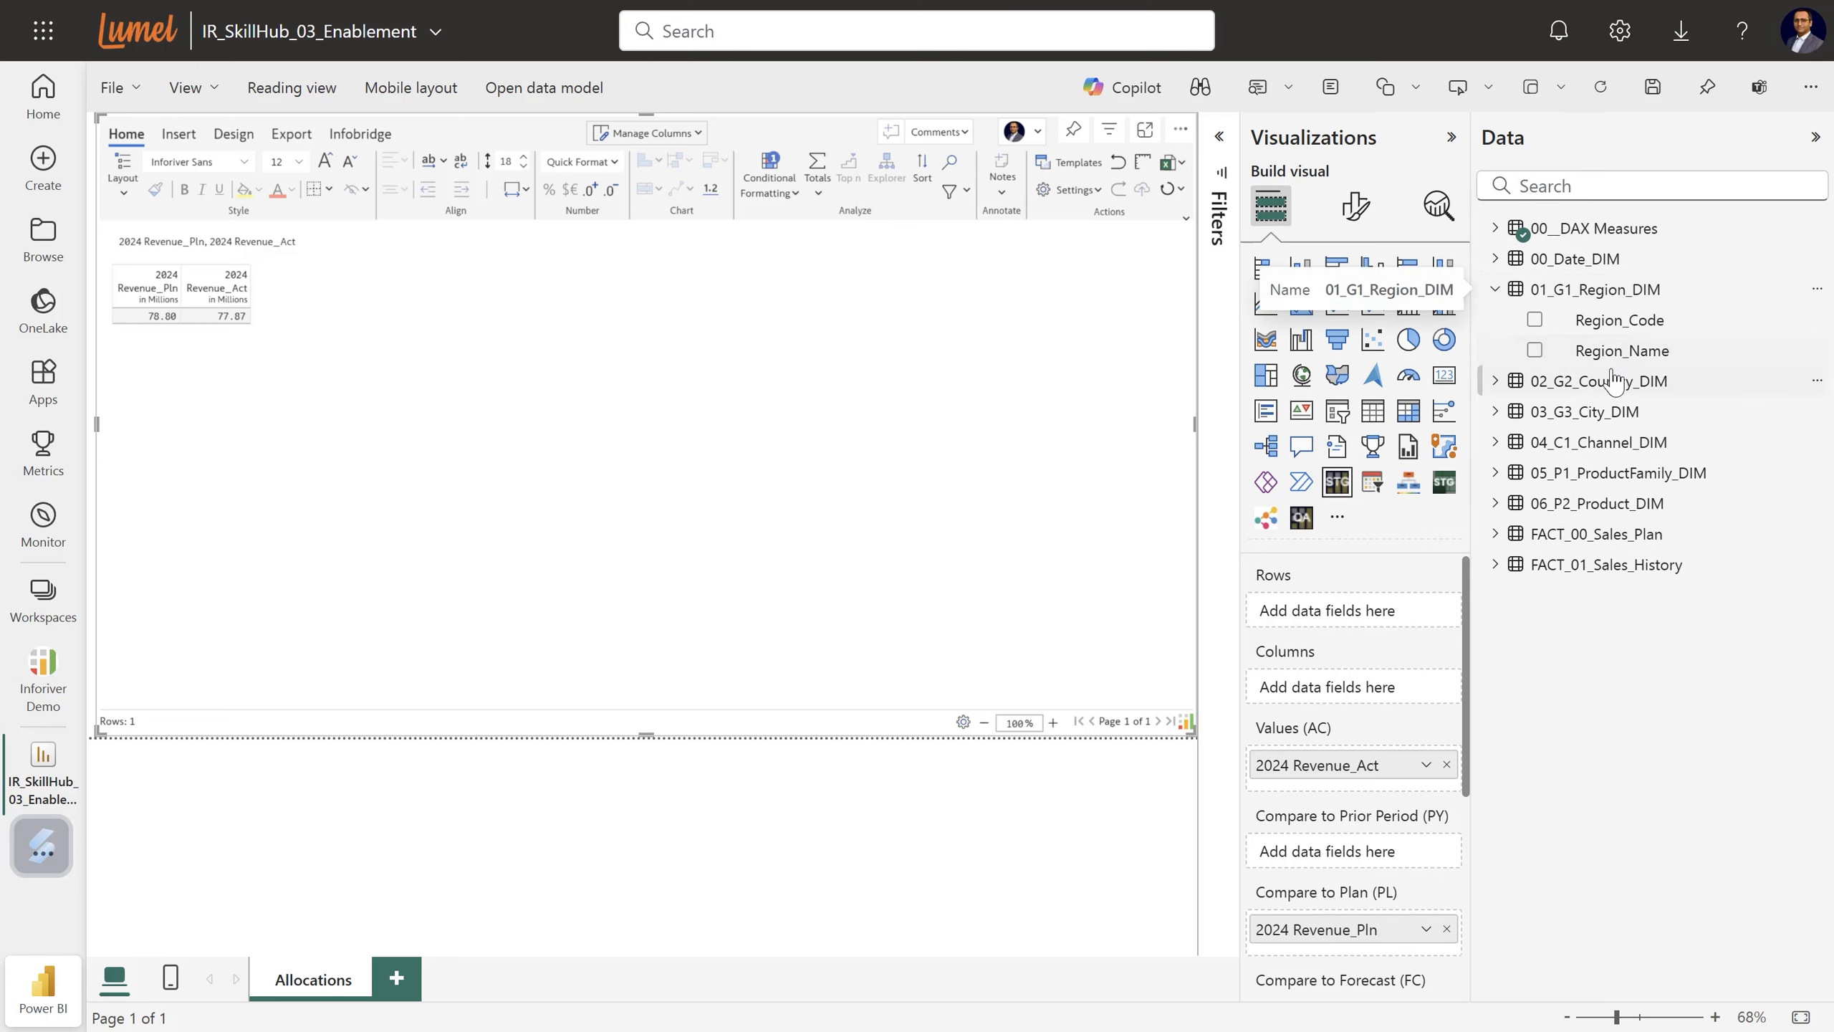
pyautogui.moveTo(1602, 350); pyautogui.dragTo(1336, 613)
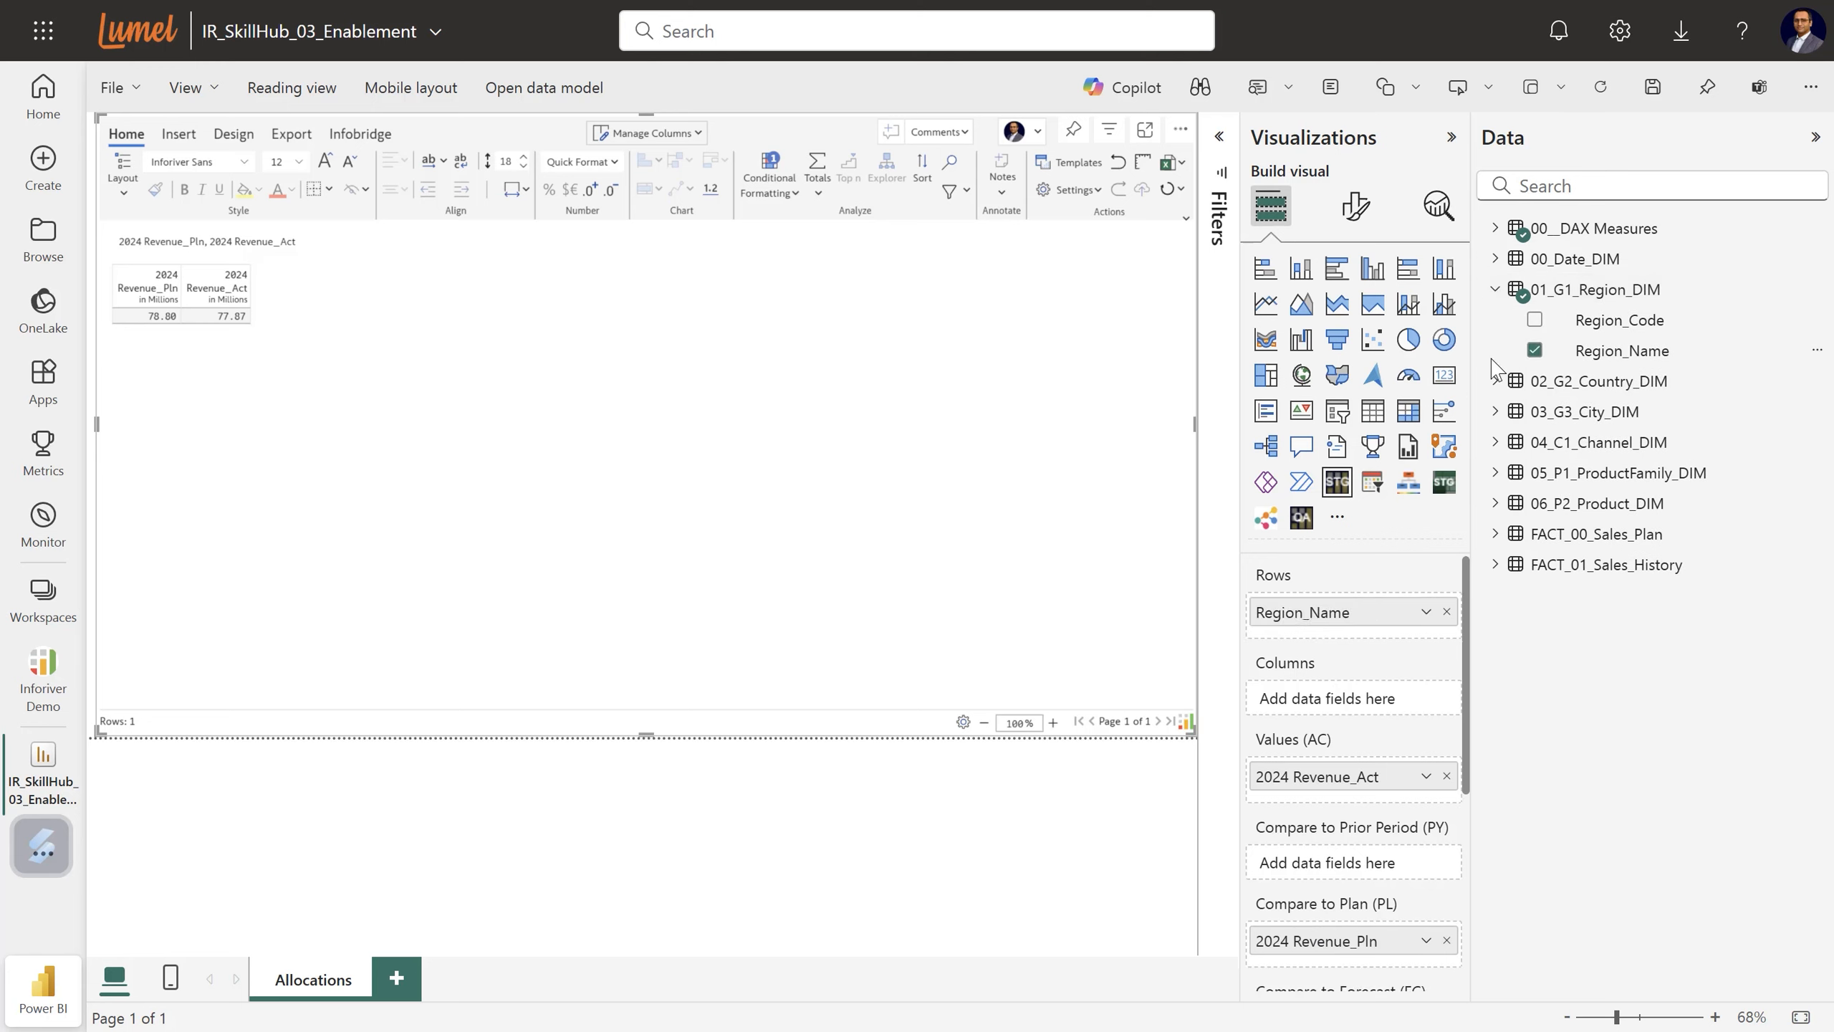
pyautogui.click(1495, 289)
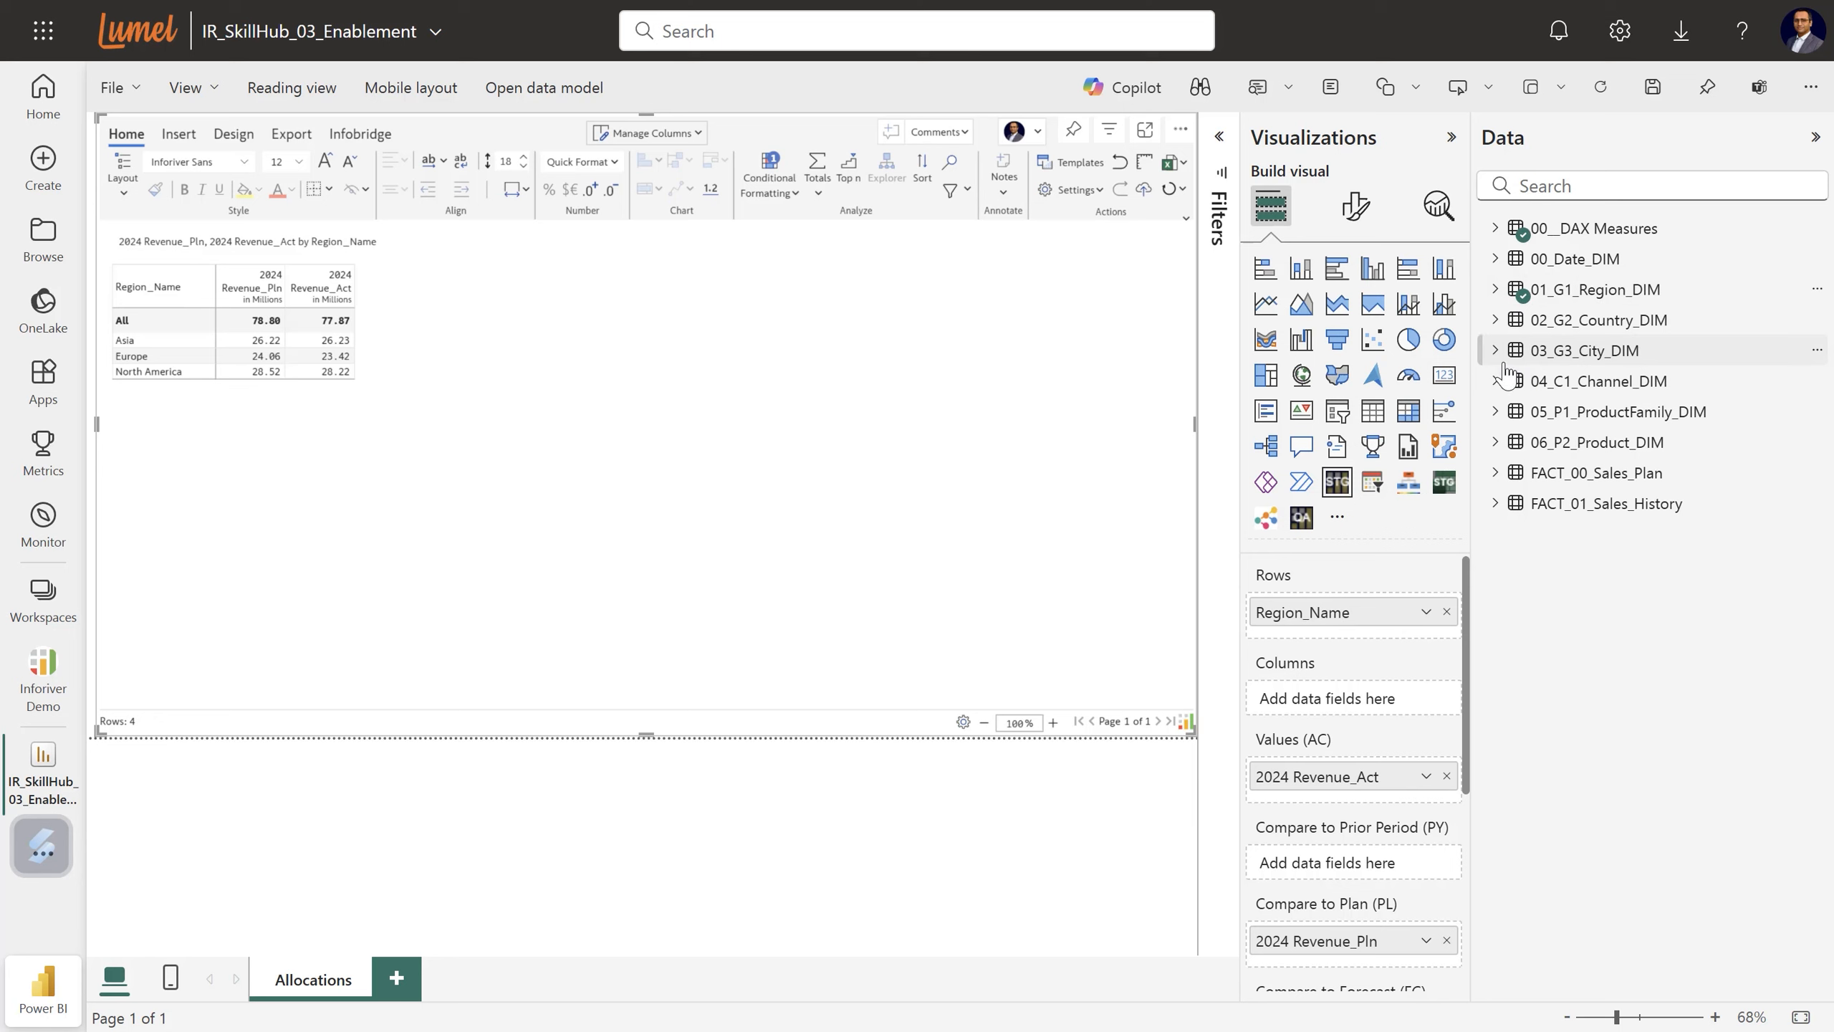
pyautogui.click(1494, 320)
pyautogui.moveTo(1618, 382); pyautogui.dragTo(1357, 639)
pyautogui.click(1494, 319)
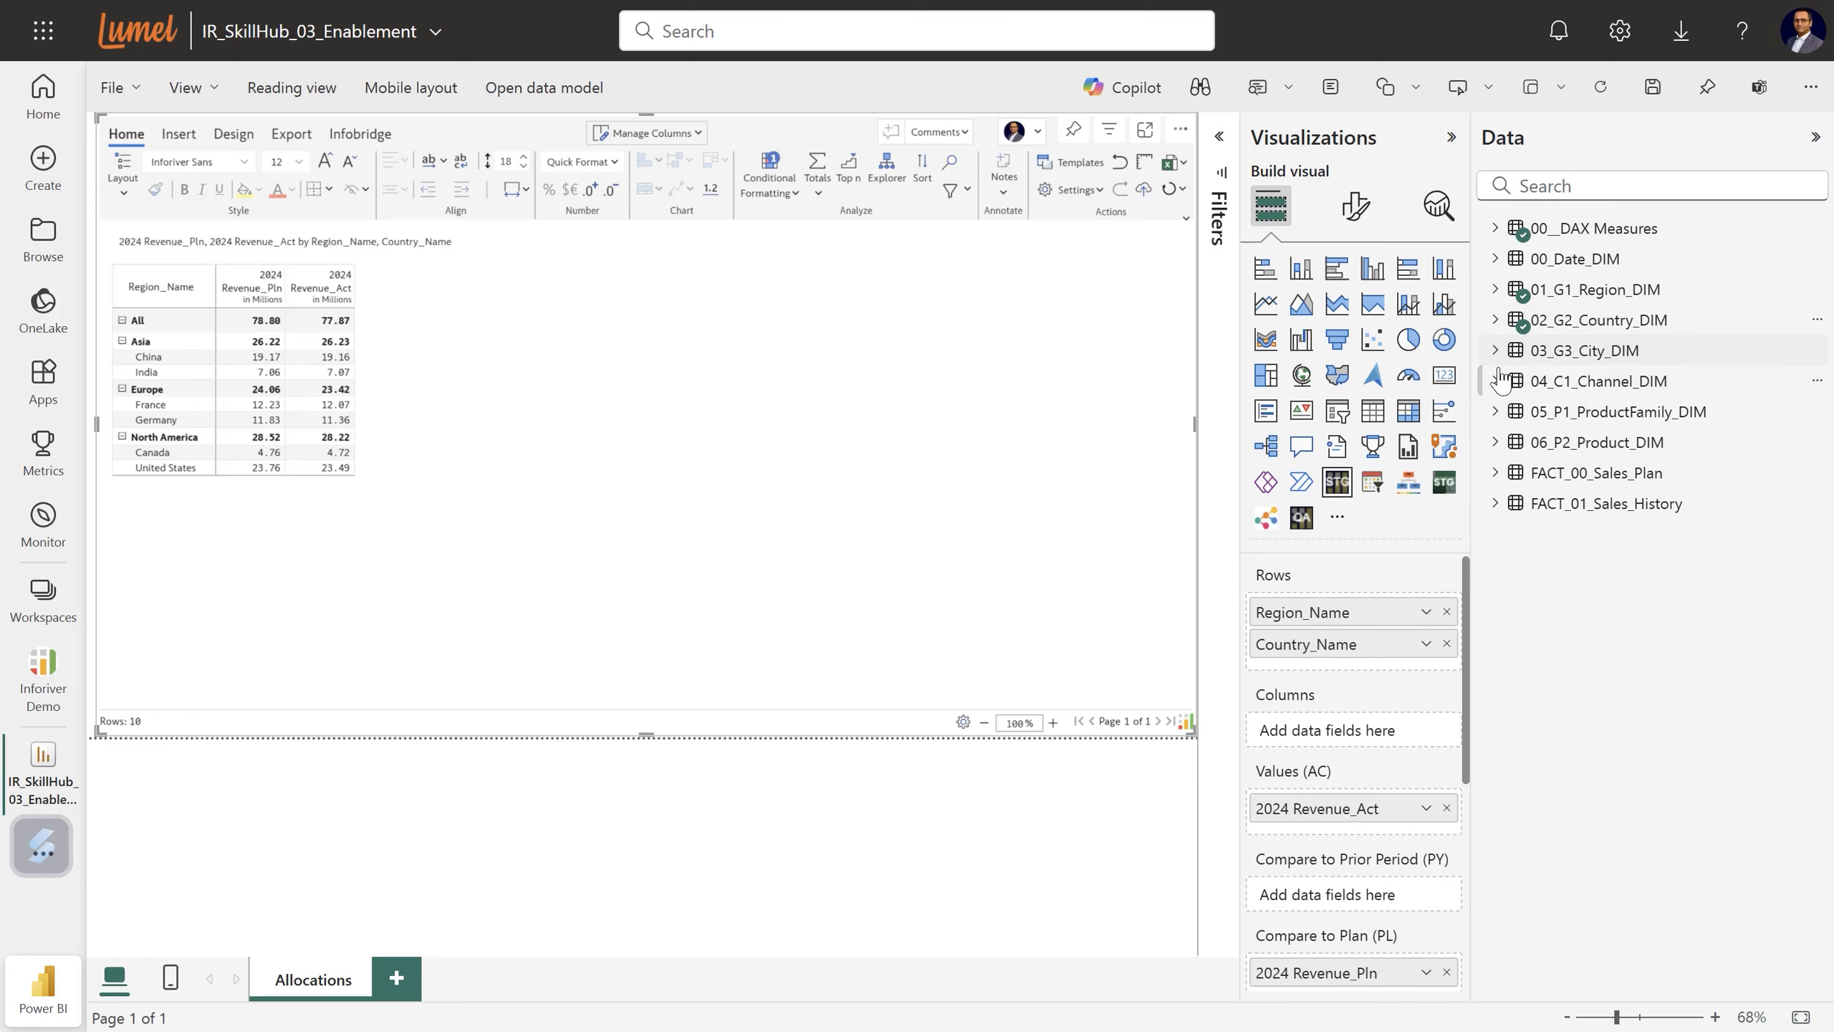
pyautogui.click(1495, 349)
pyautogui.moveTo(1602, 427); pyautogui.dragTo(1358, 676)
pyautogui.click(1495, 349)
# Nest Channel_Name, ProductFamily_Name and Product_Name beneath the cities in the rows.
pyautogui.click(1495, 380)
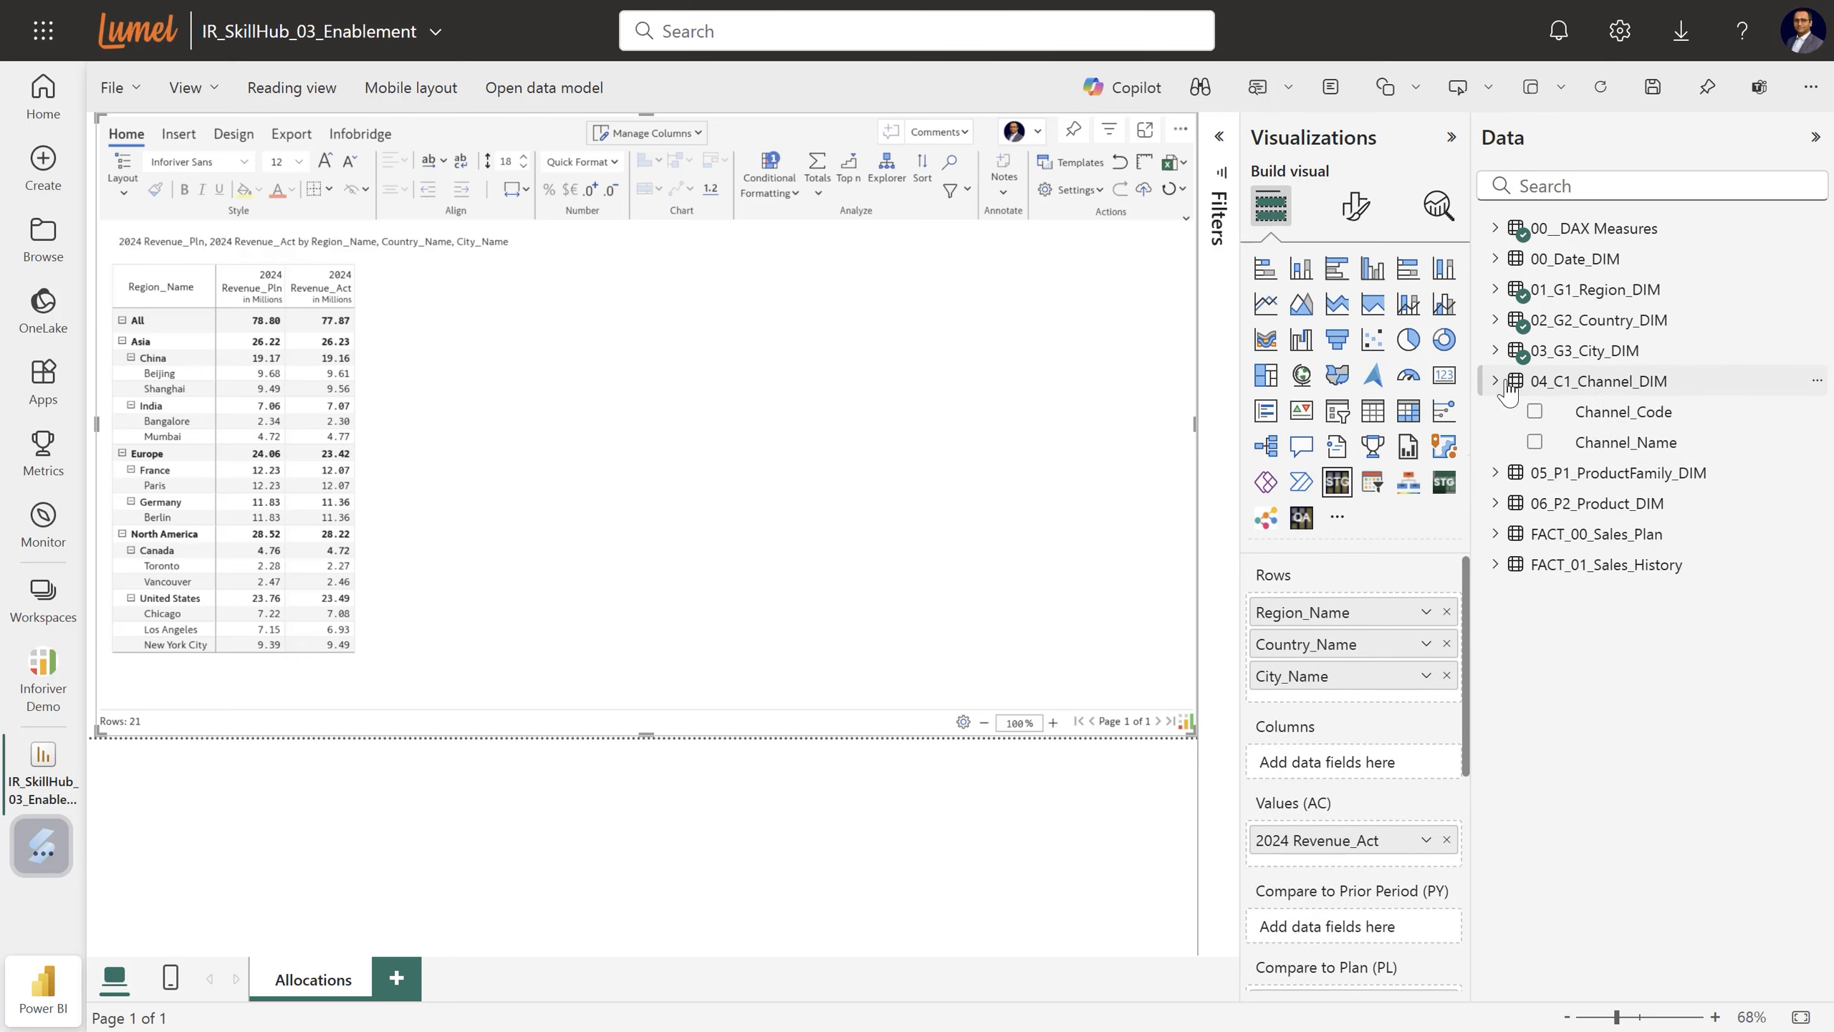
pyautogui.moveTo(1625, 442); pyautogui.dragTo(1364, 697)
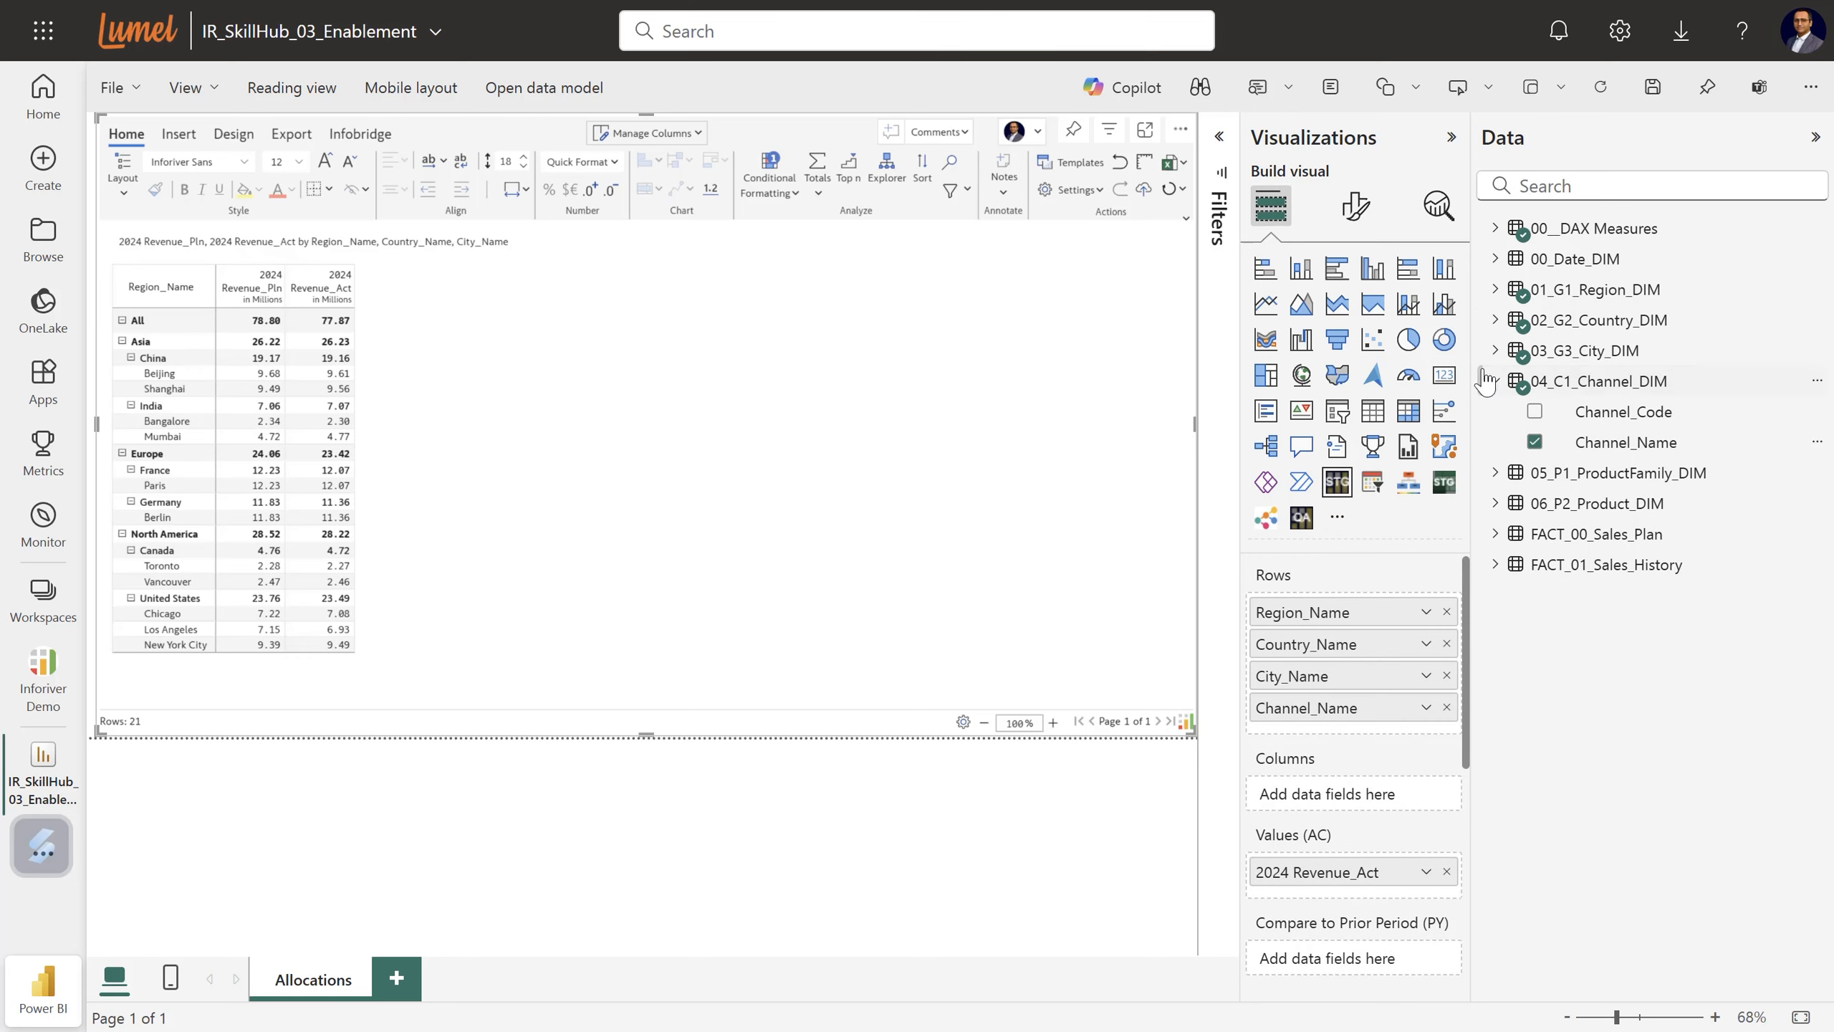
pyautogui.click(1494, 380)
pyautogui.click(1496, 411)
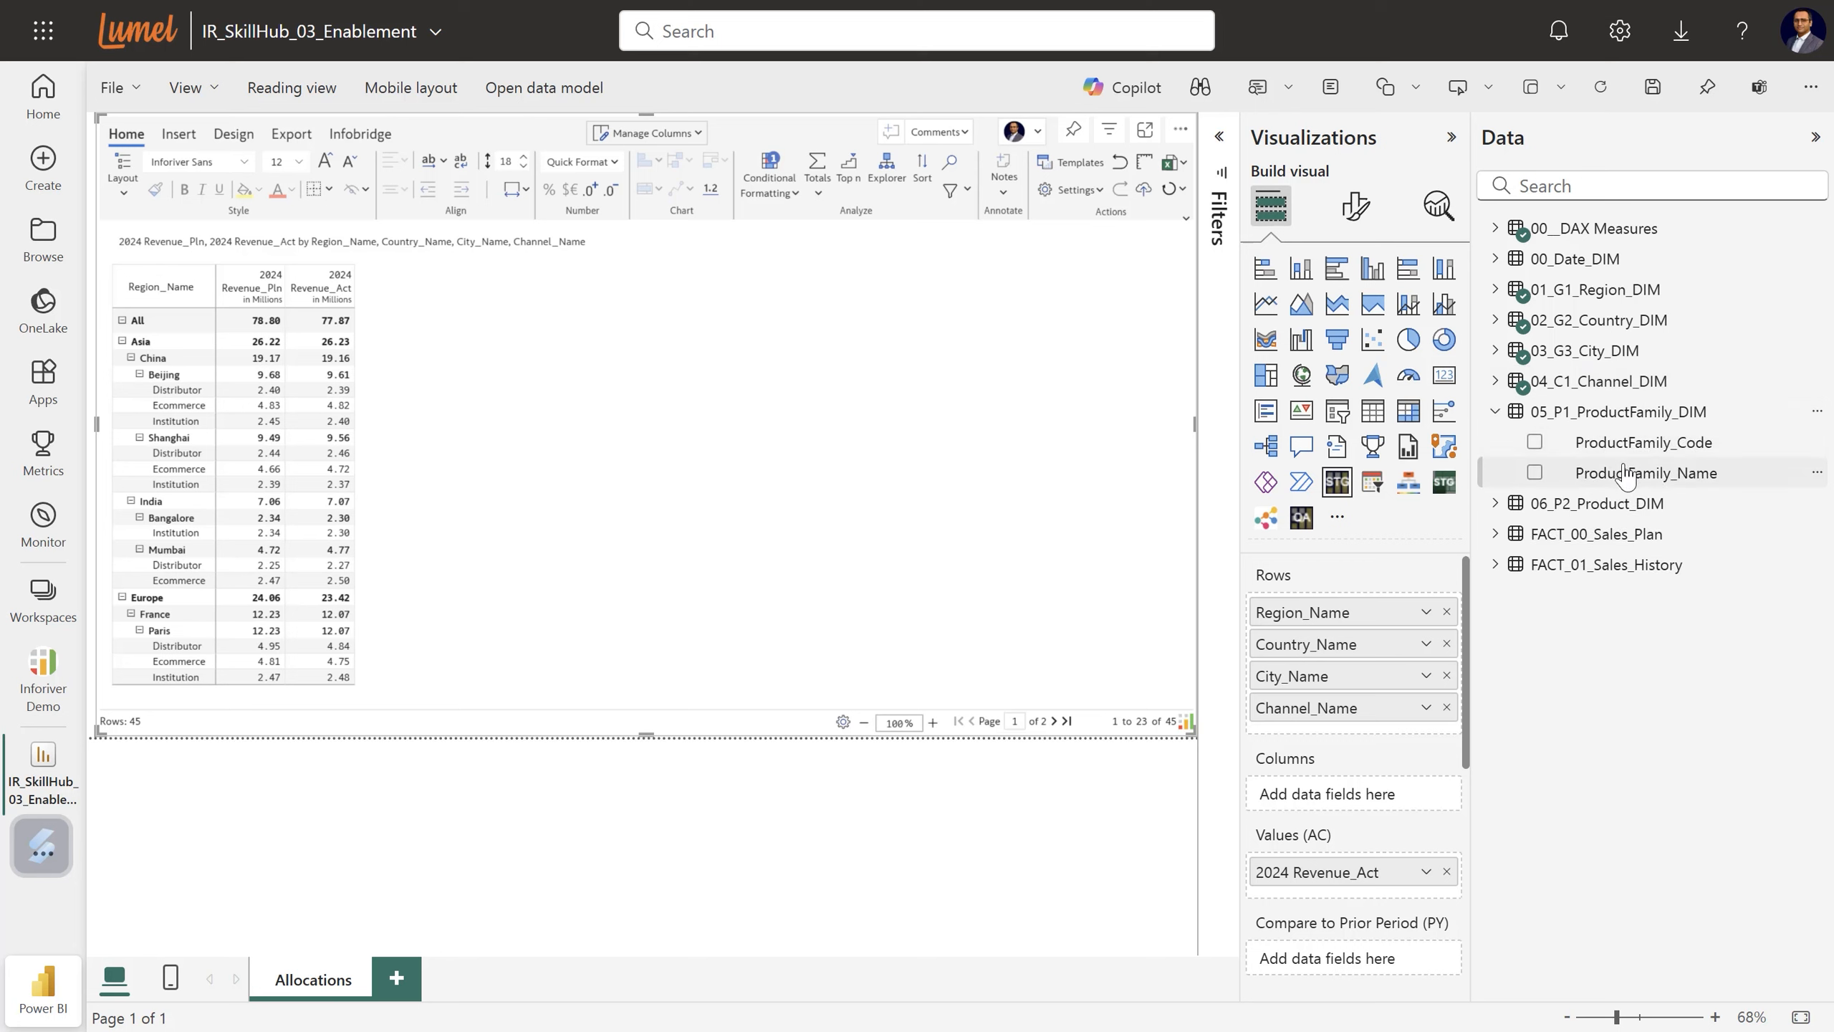
pyautogui.moveTo(1632, 472); pyautogui.dragTo(1372, 722)
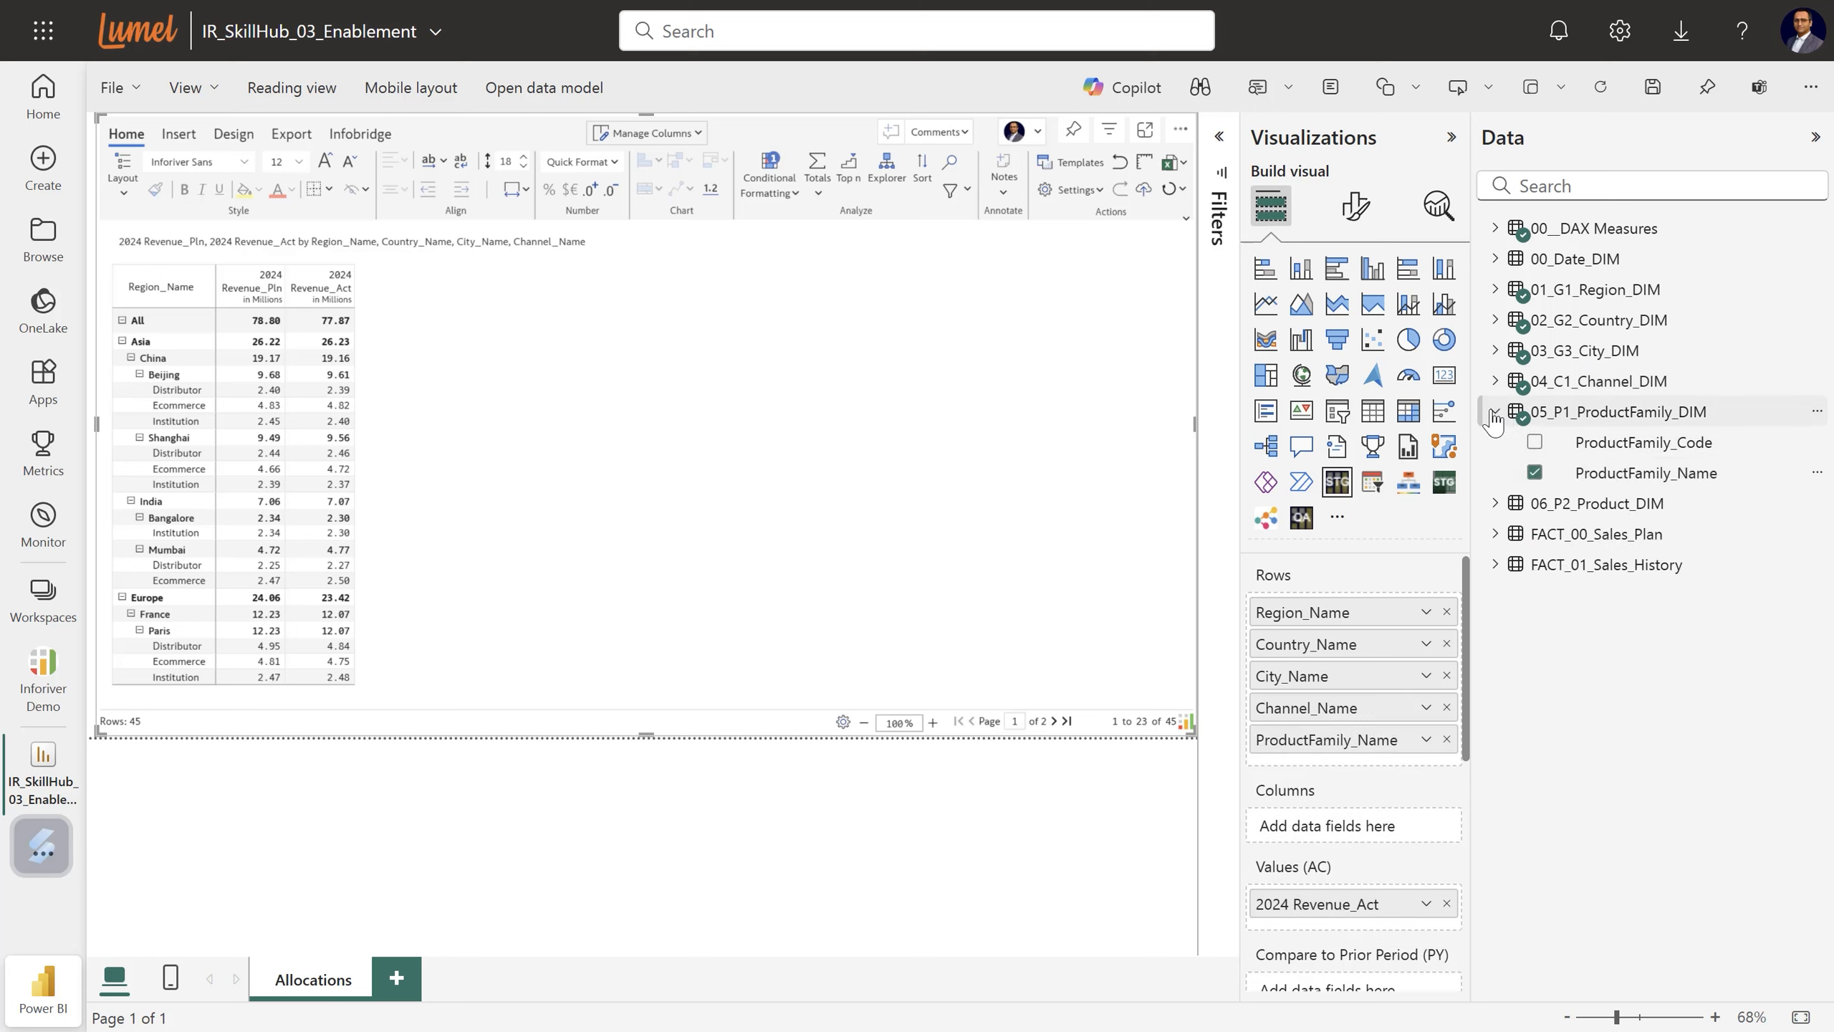
pyautogui.click(1494, 411)
pyautogui.click(1495, 442)
pyautogui.moveTo(1625, 655); pyautogui.dragTo(1389, 769)
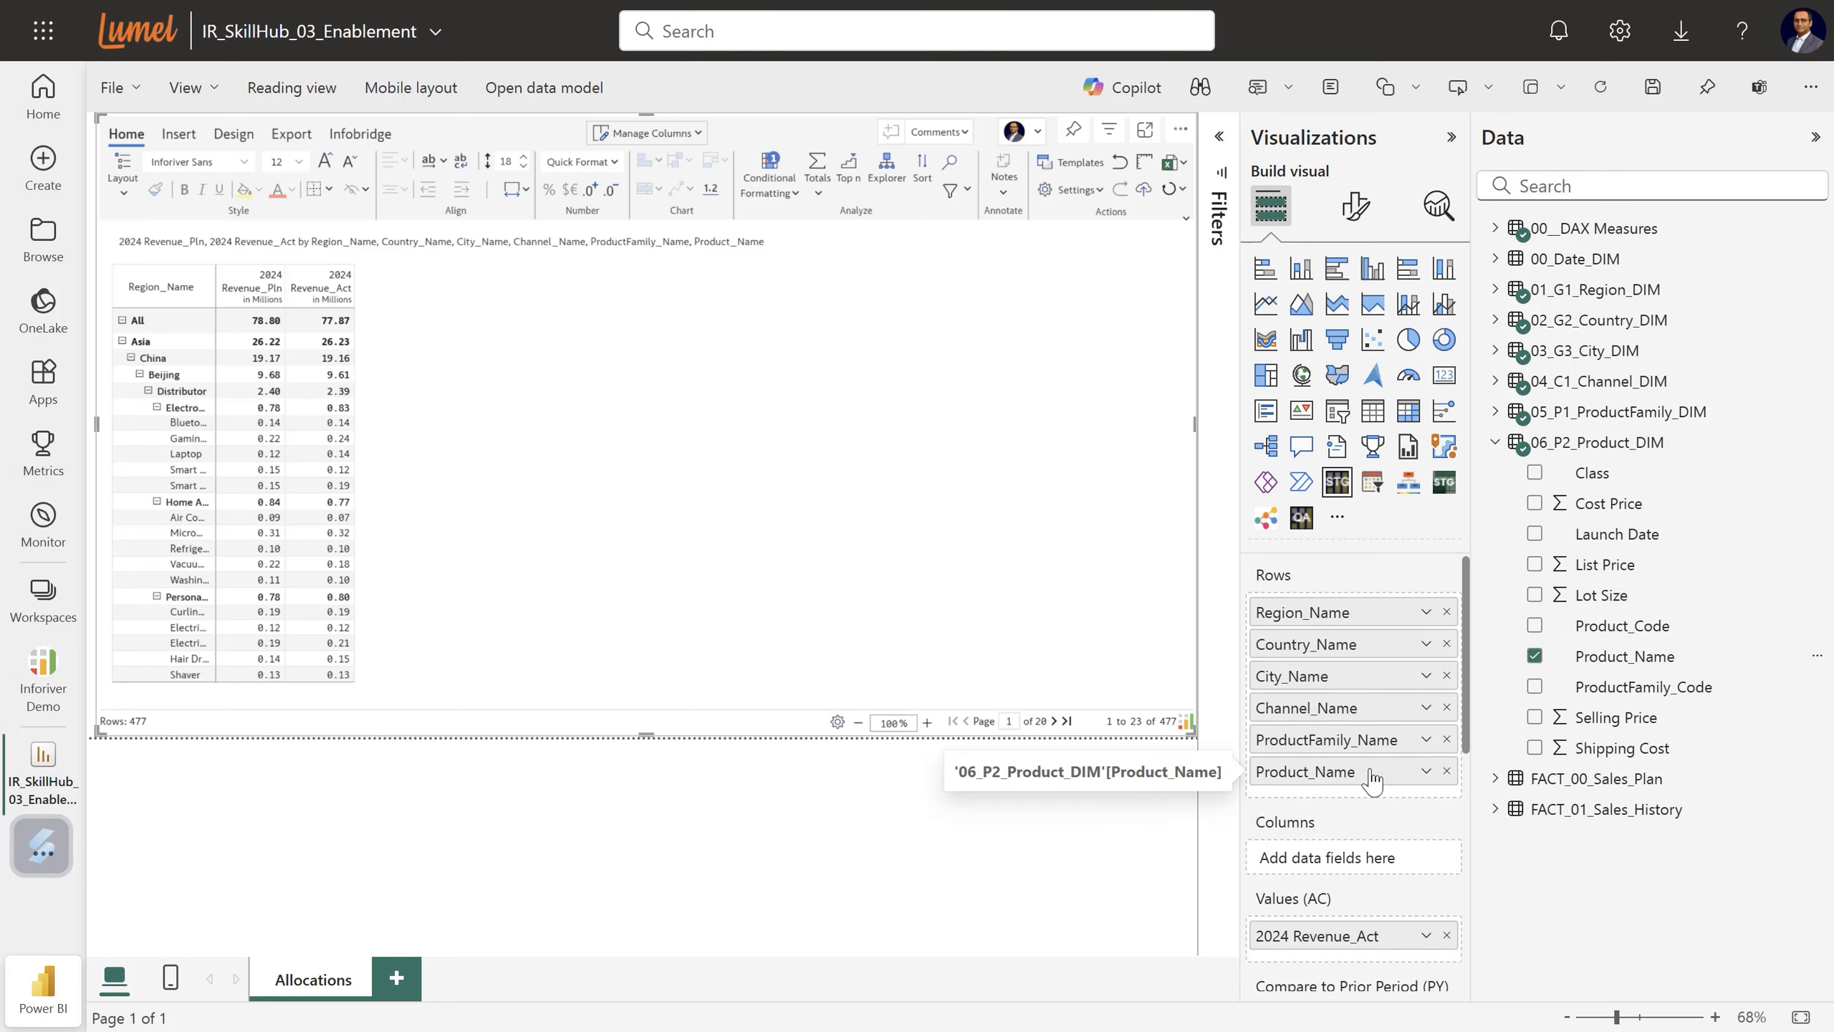
# Hide both side panes, apply Auto quick format (m/k units), and widen the Revenue_Pln and Region_Name columns.
pyautogui.click(1451, 139)
pyautogui.click(1815, 138)
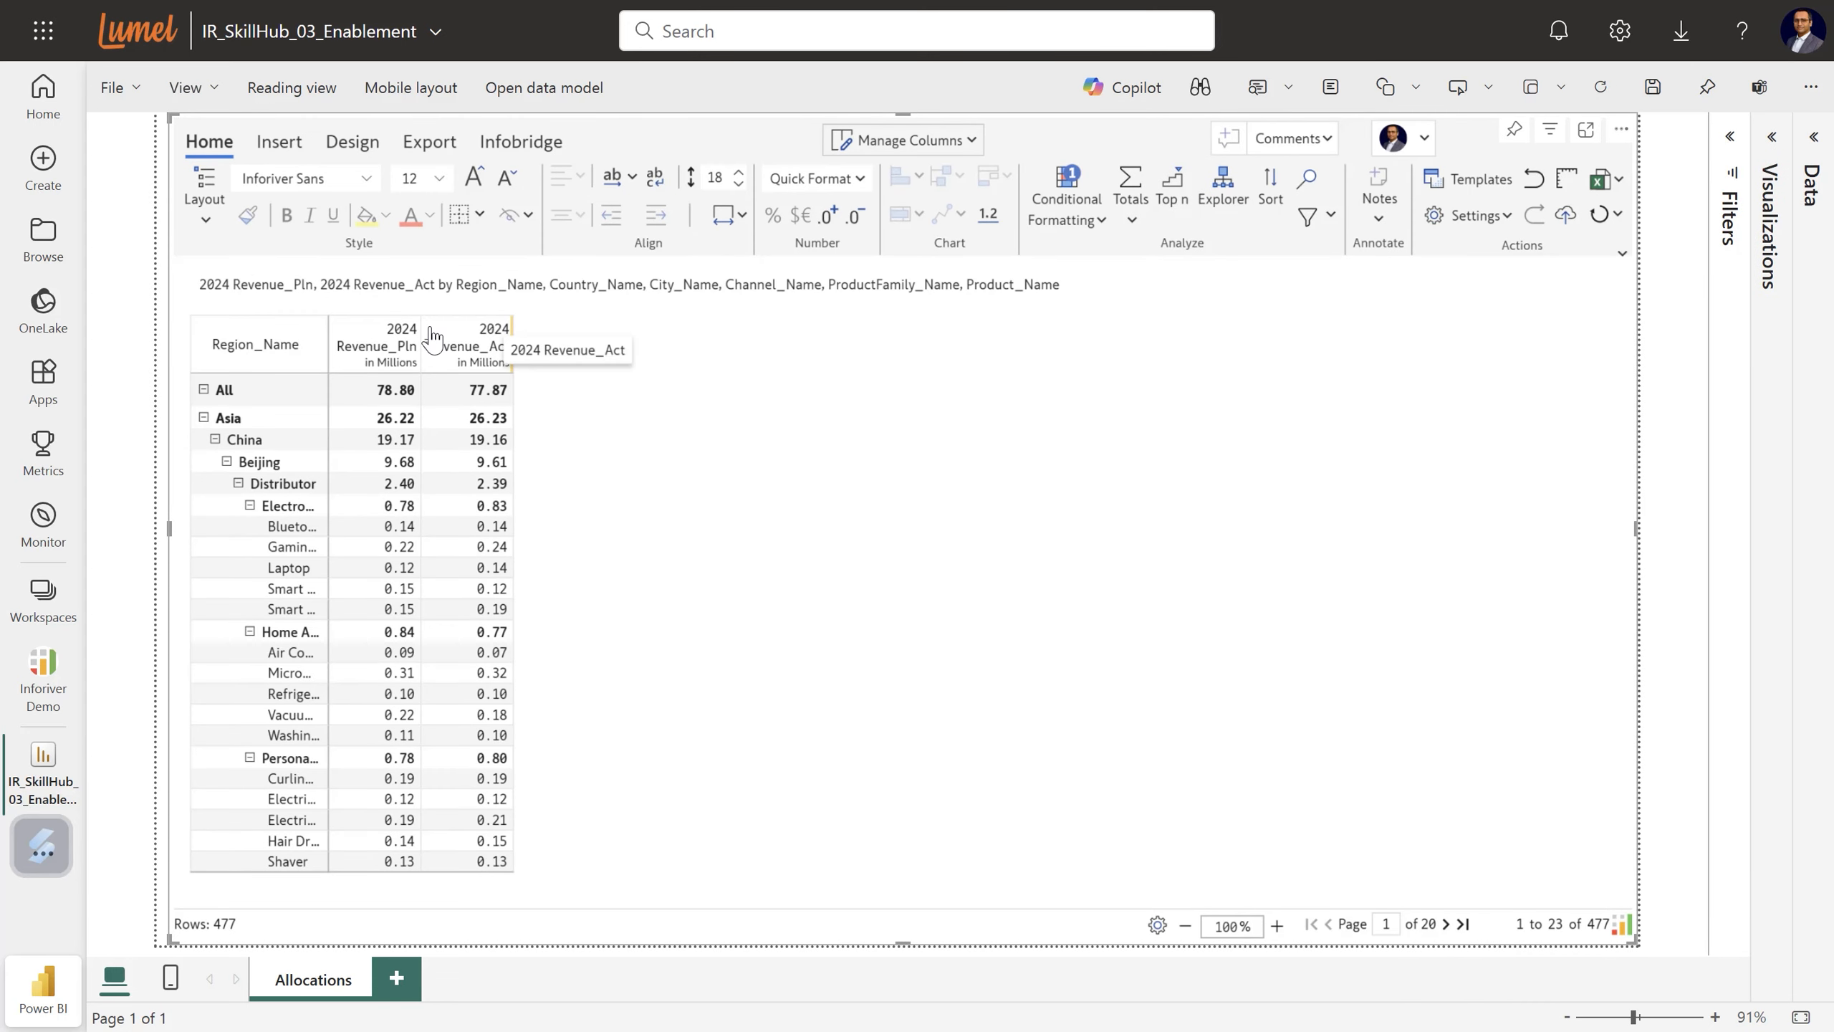
pyautogui.click(816, 179)
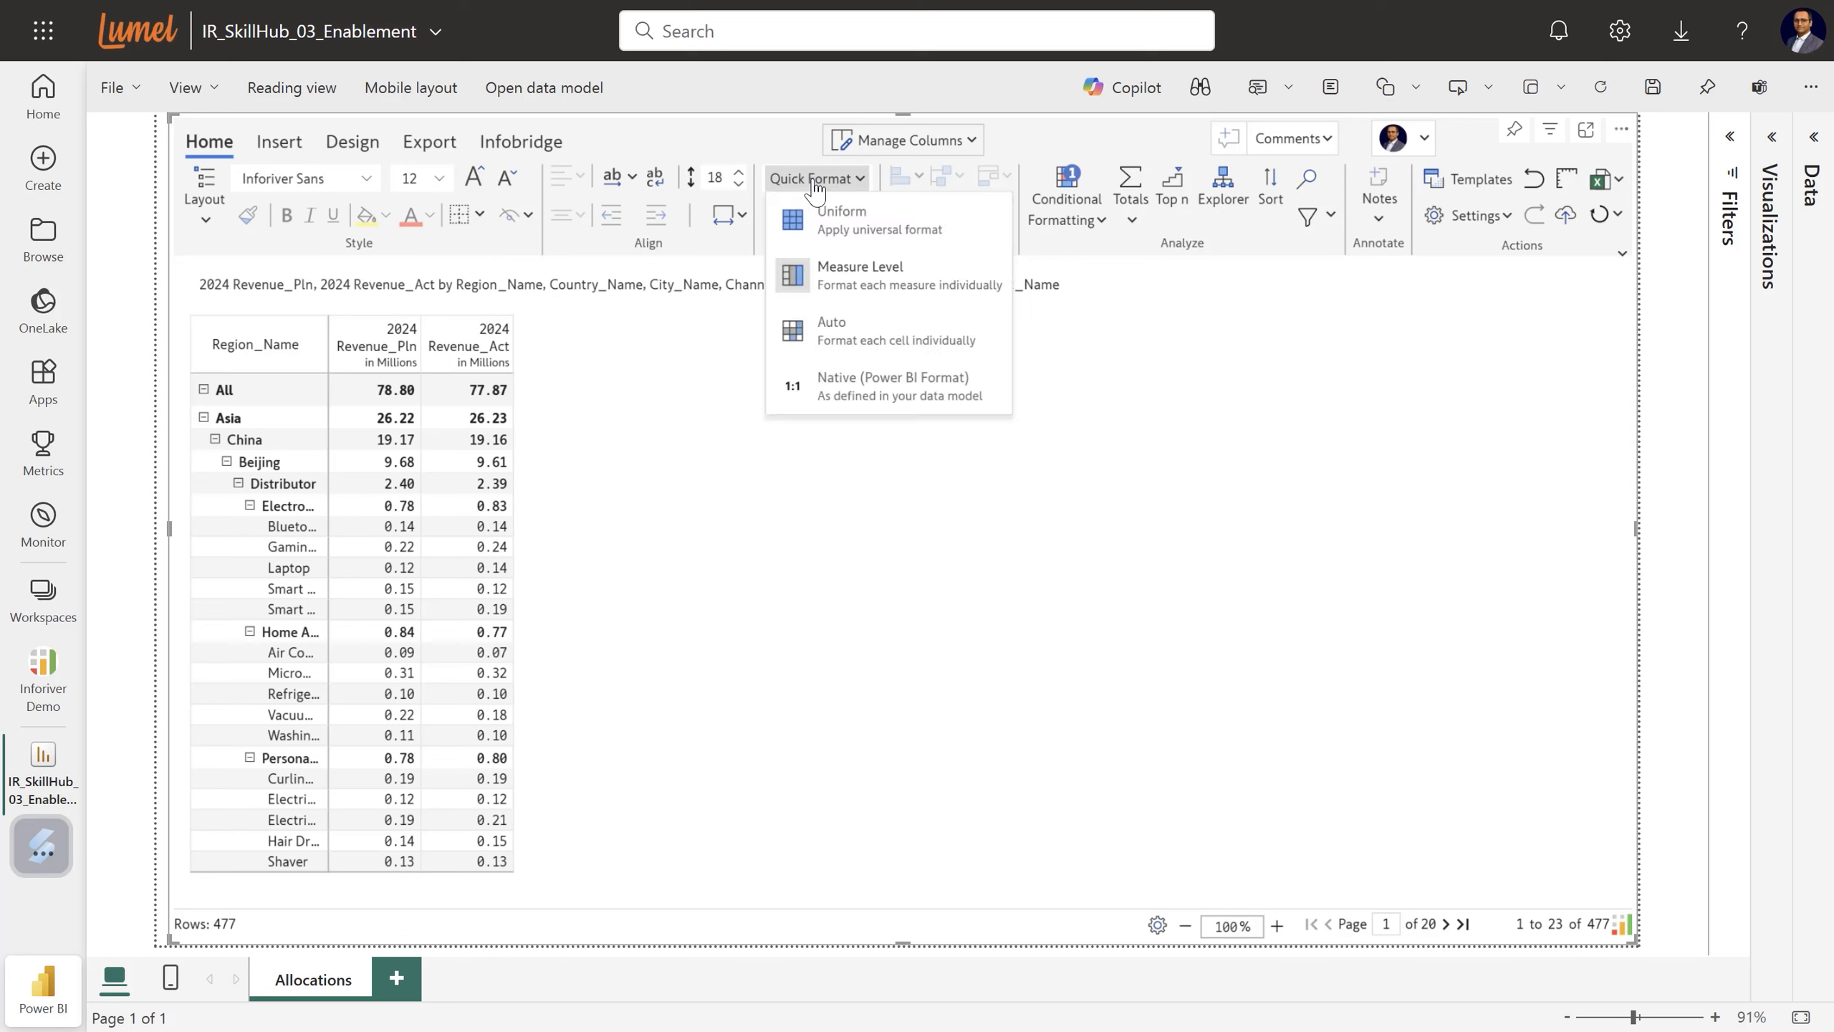
pyautogui.click(876, 345)
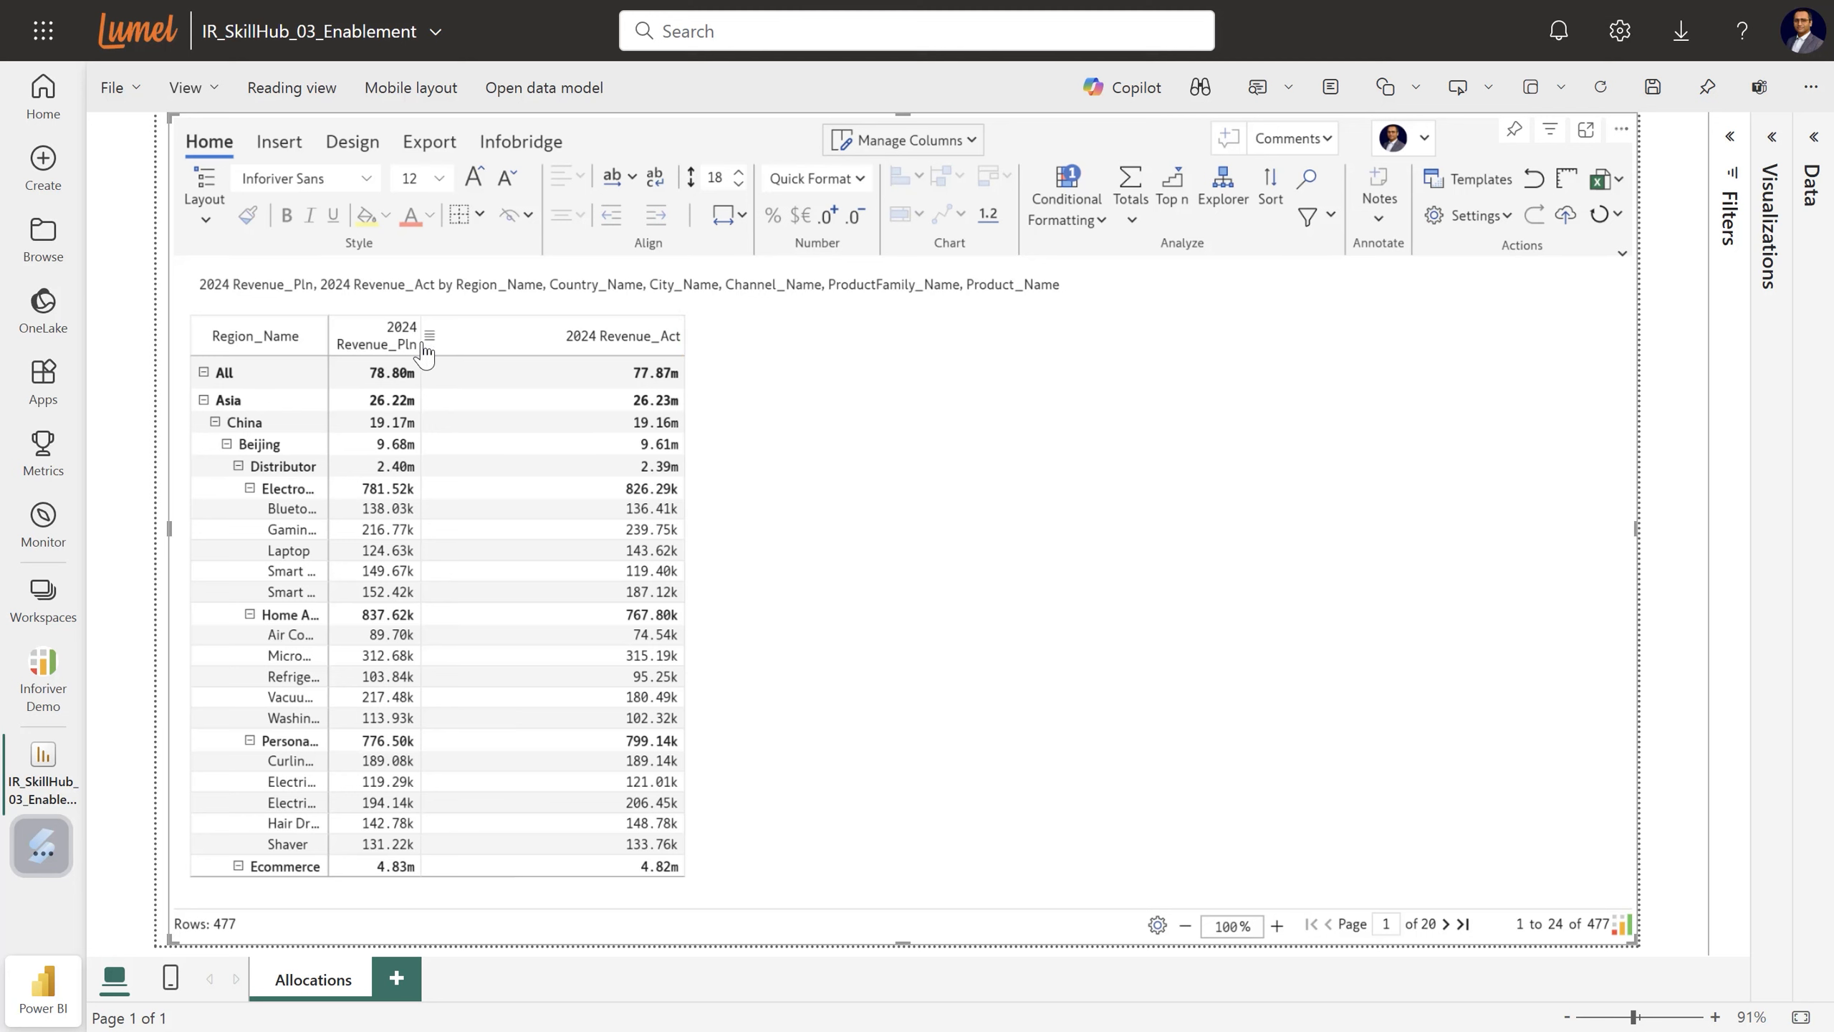
pyautogui.moveTo(436, 345); pyautogui.dragTo(575, 346)
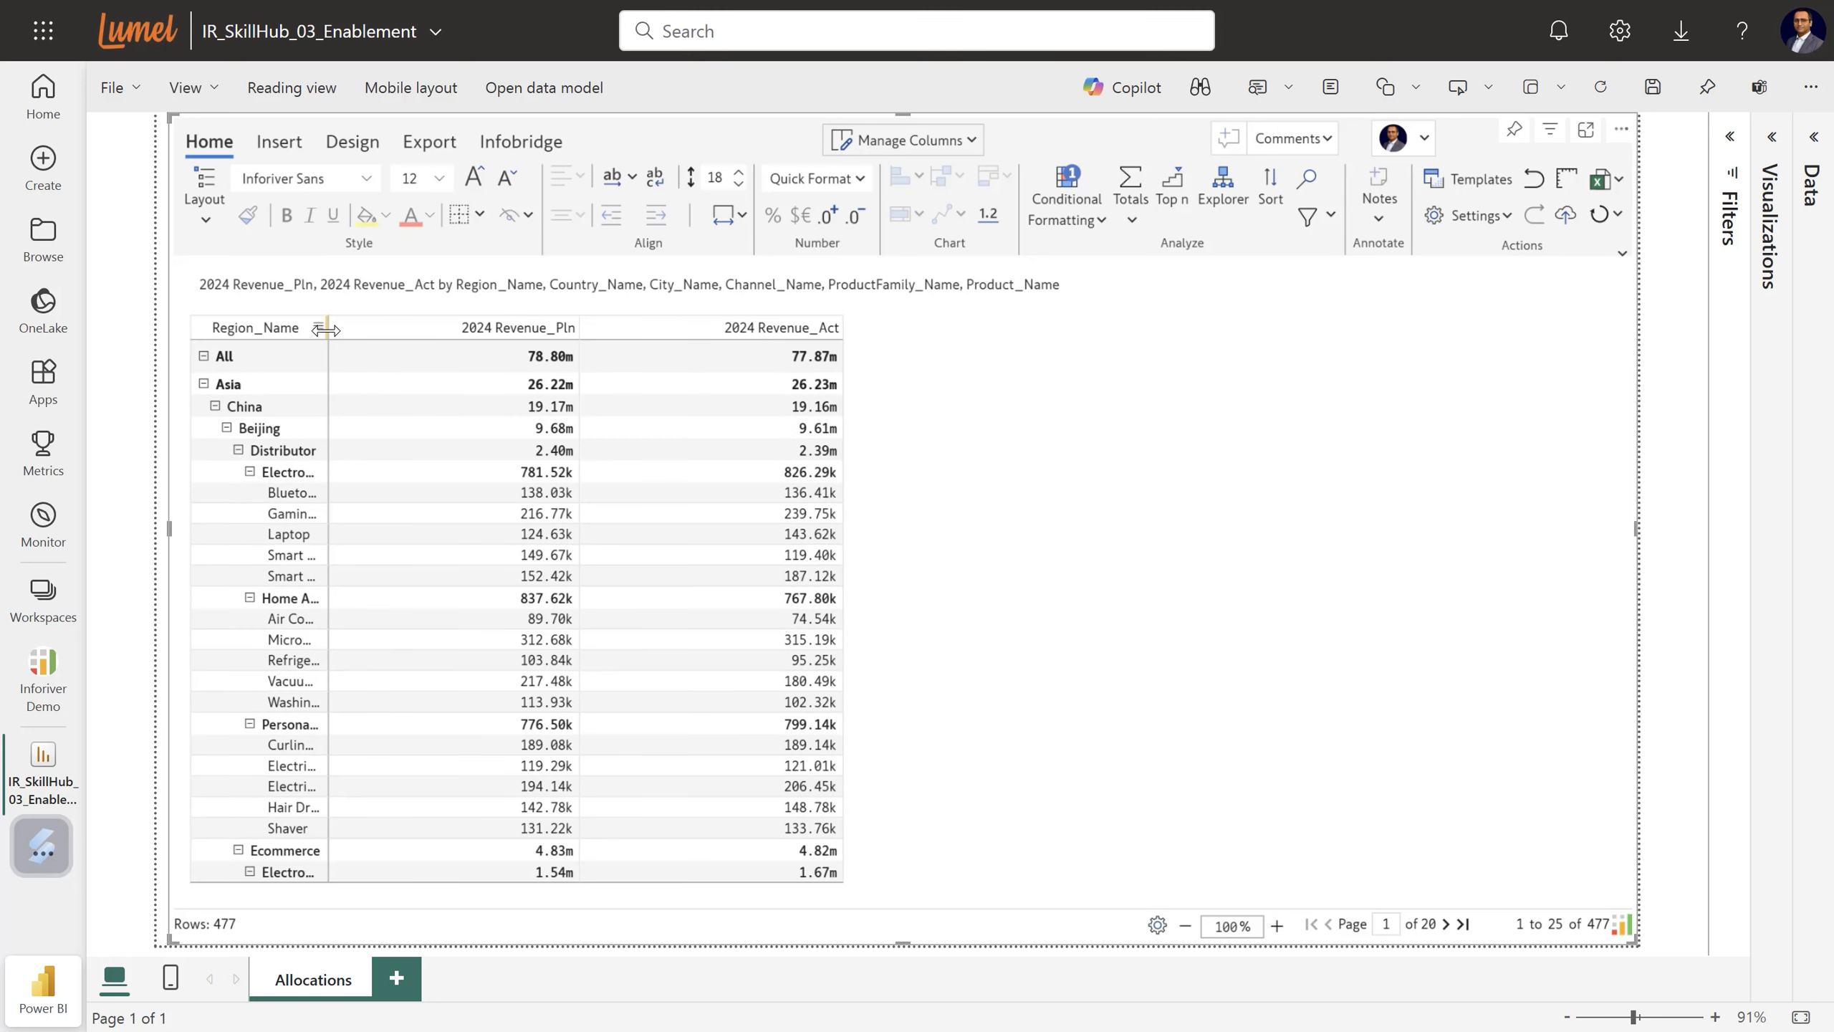
pyautogui.moveTo(329, 336); pyautogui.dragTo(404, 335)
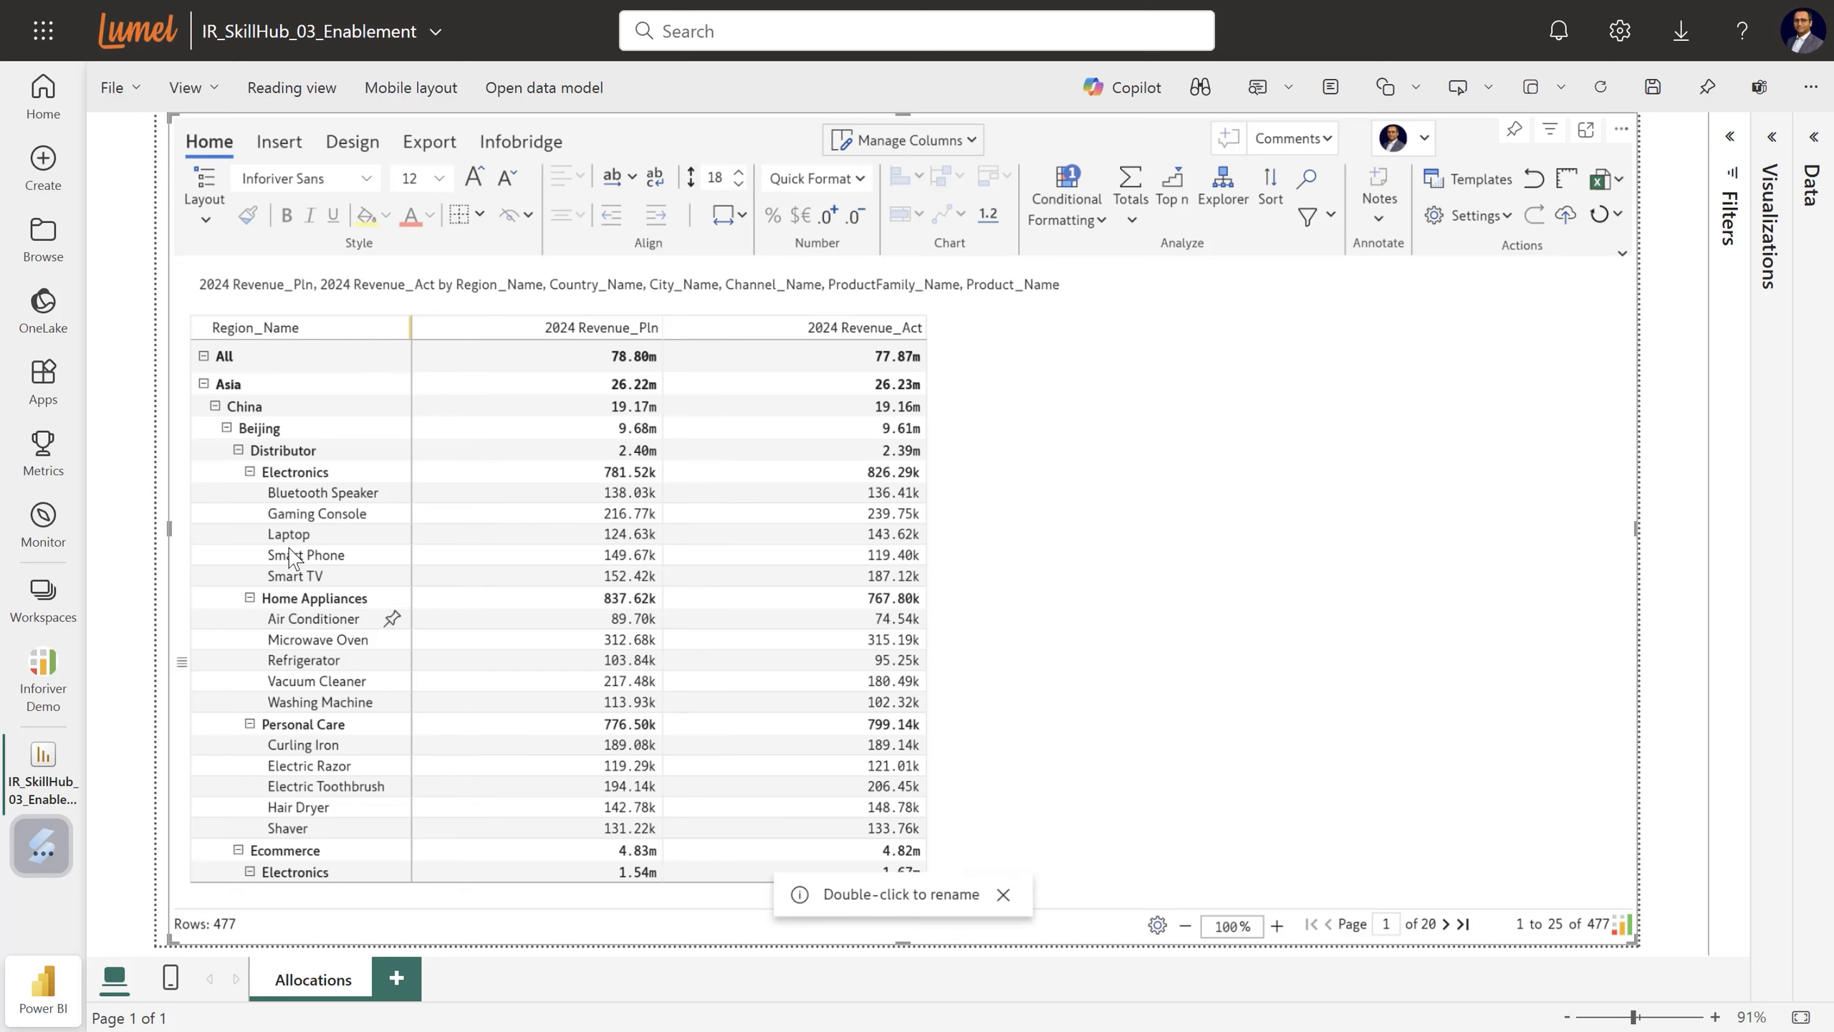
# Collapse the whole matrix back to region level from the All row's options.
pyautogui.click(181, 355)
pyautogui.moveTo(267, 403)
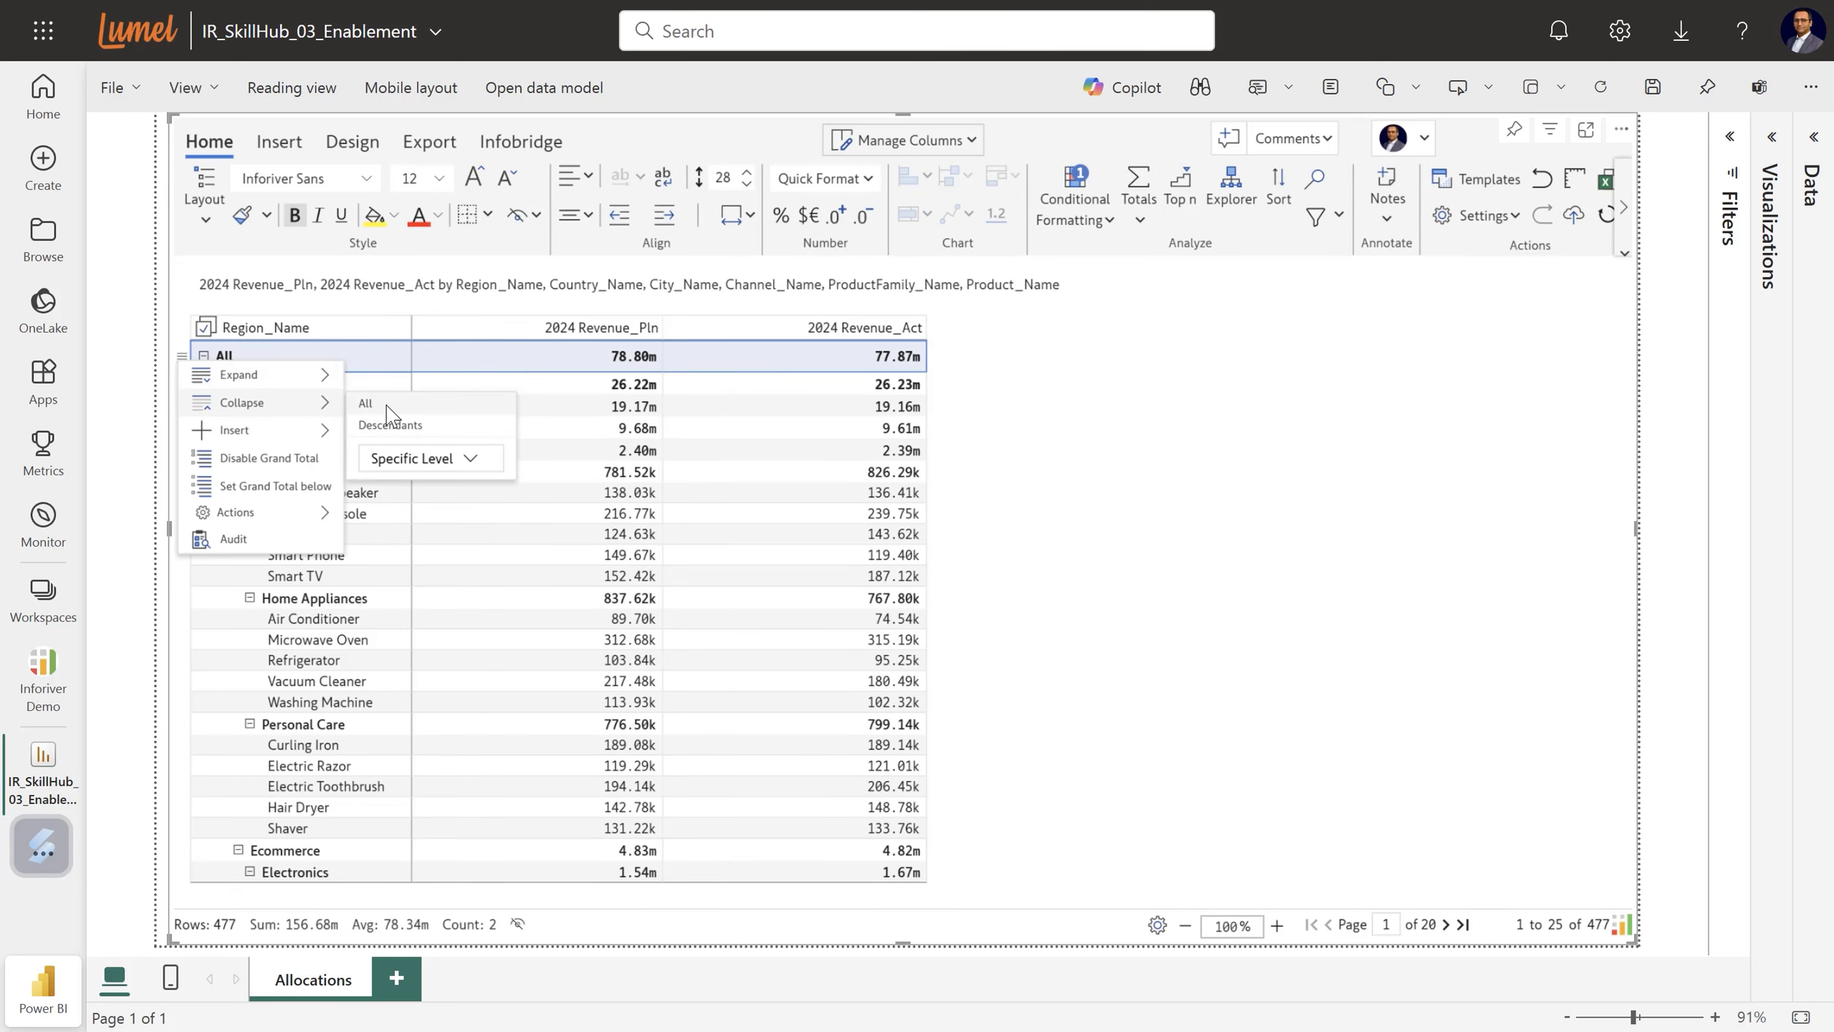
pyautogui.click(382, 425)
# Drill North America > United States > New York City > Ecommerce > Electronics, then reopen the Visualizations pane.
pyautogui.click(204, 424)
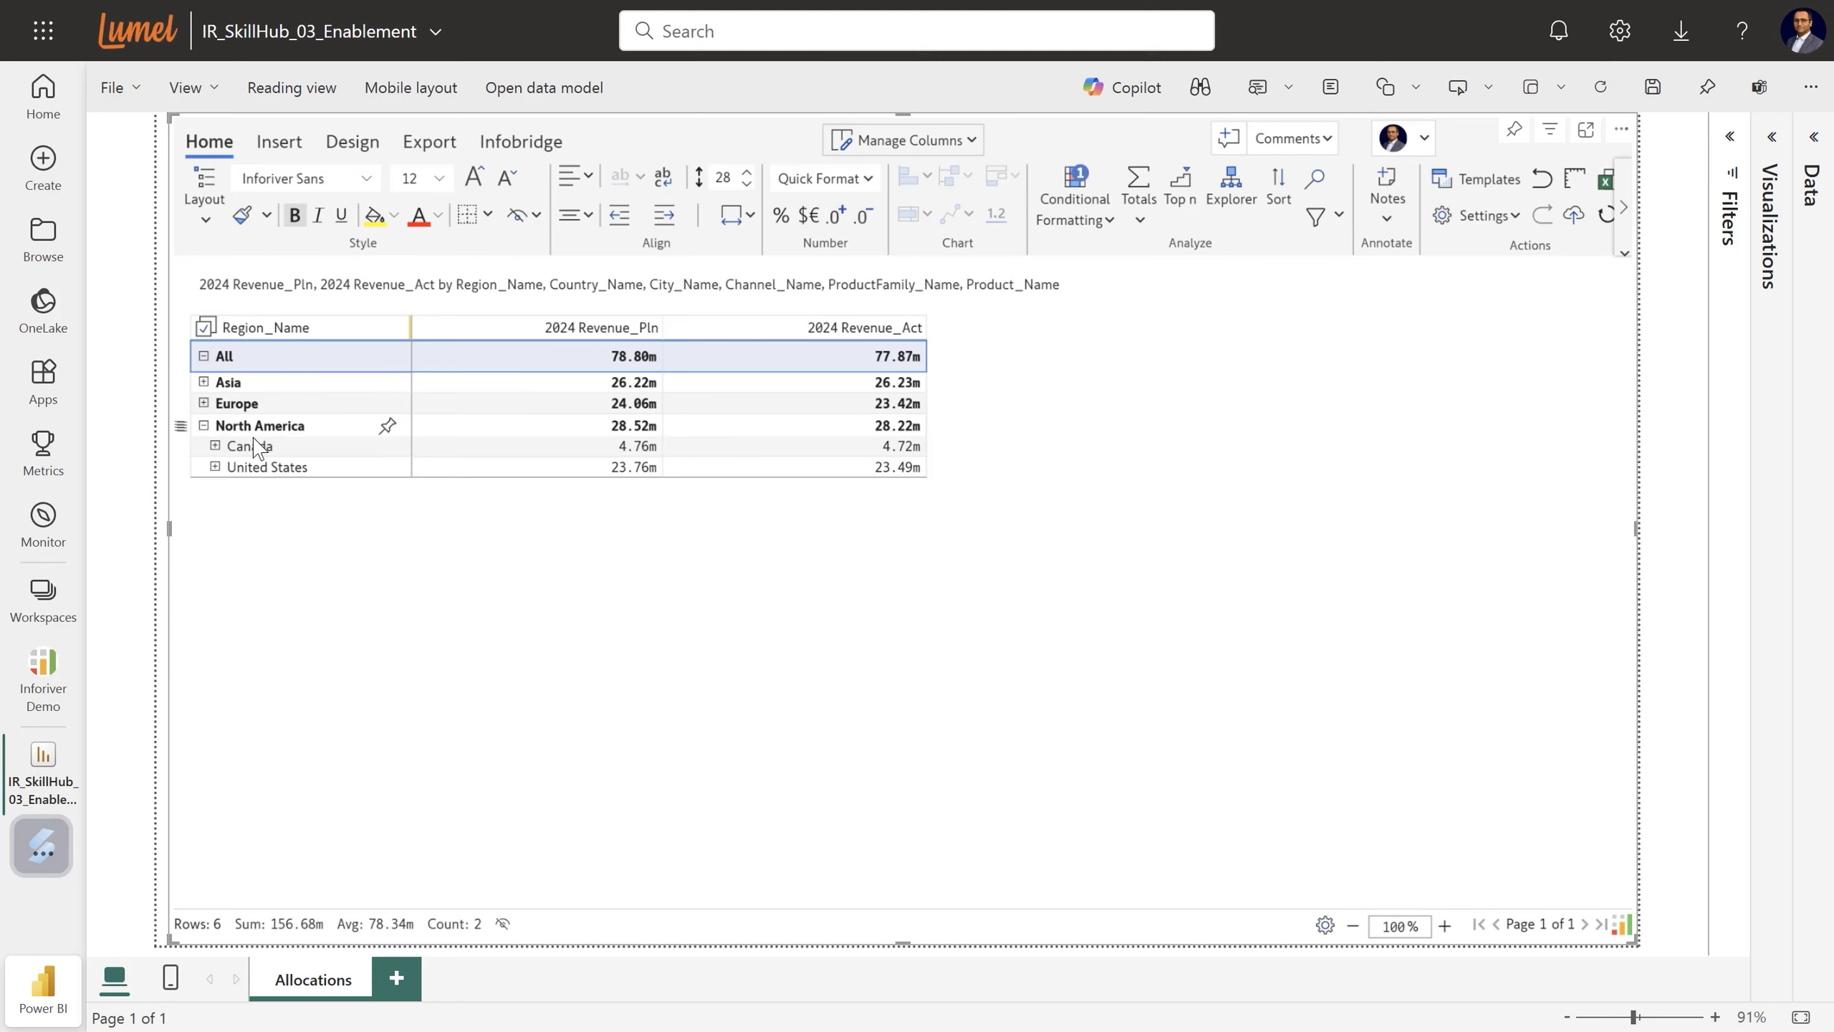
pyautogui.click(215, 466)
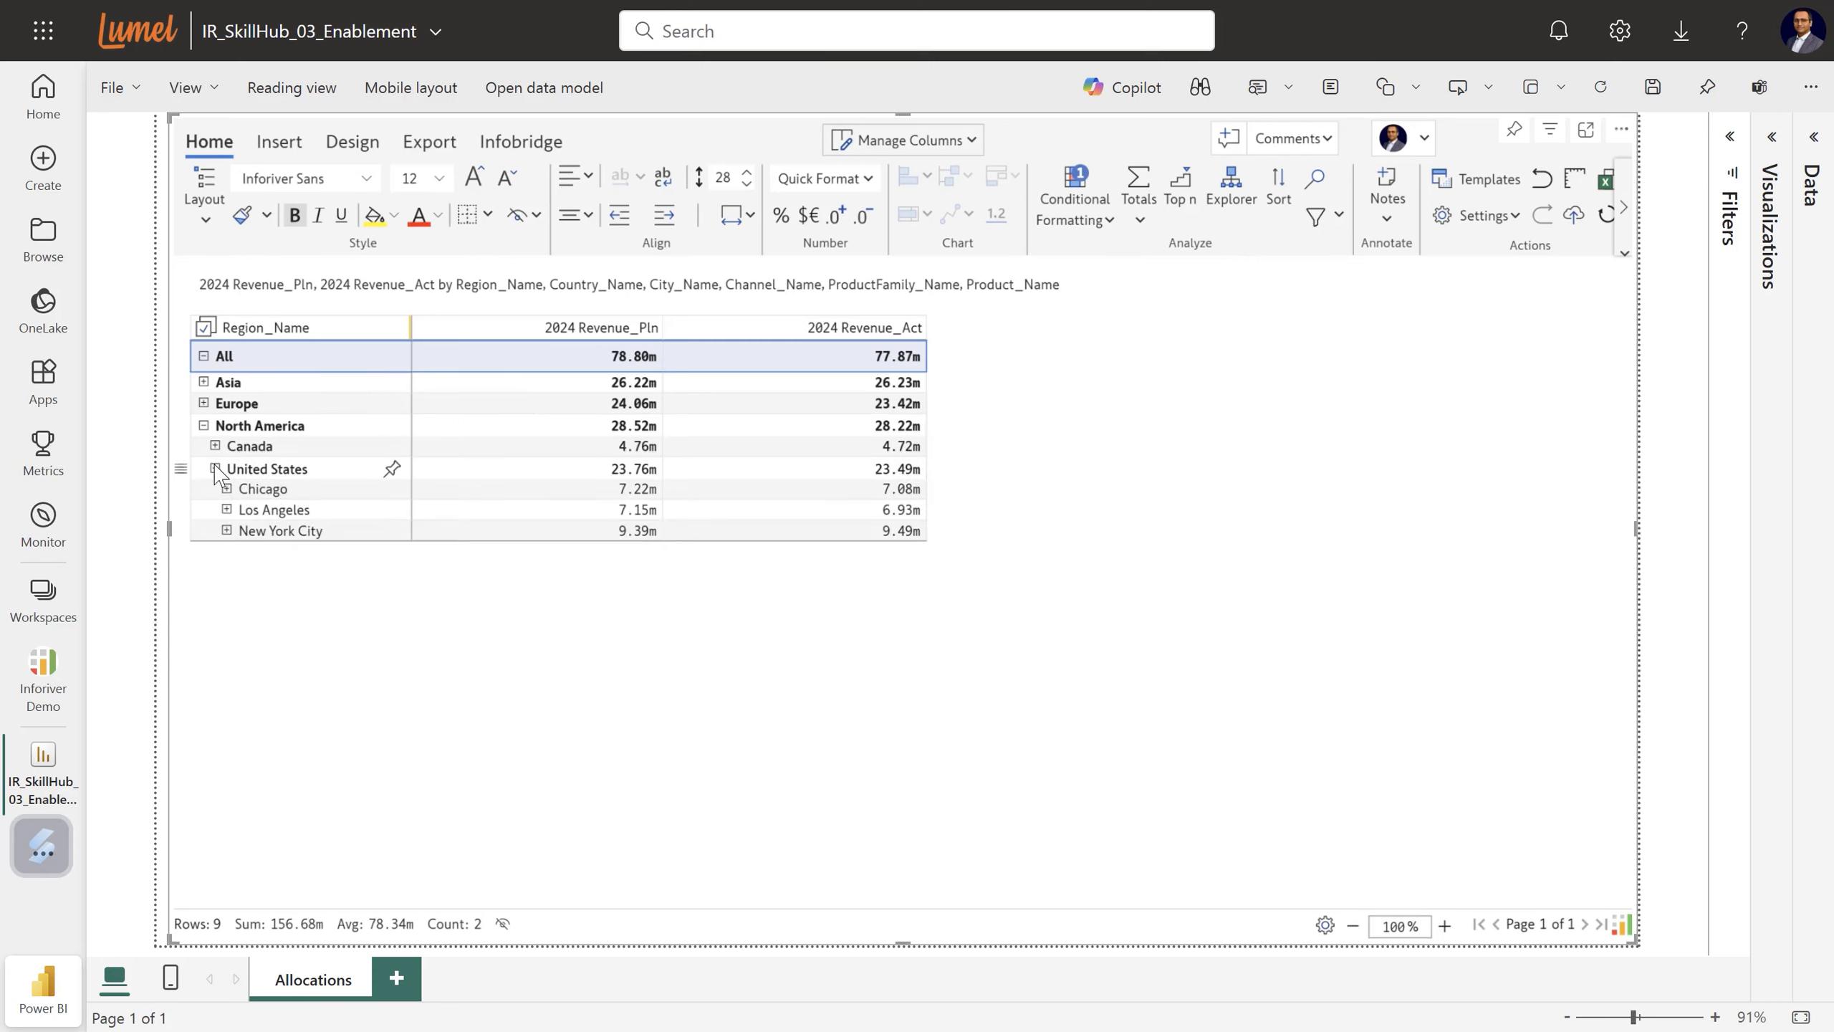
pyautogui.click(226, 530)
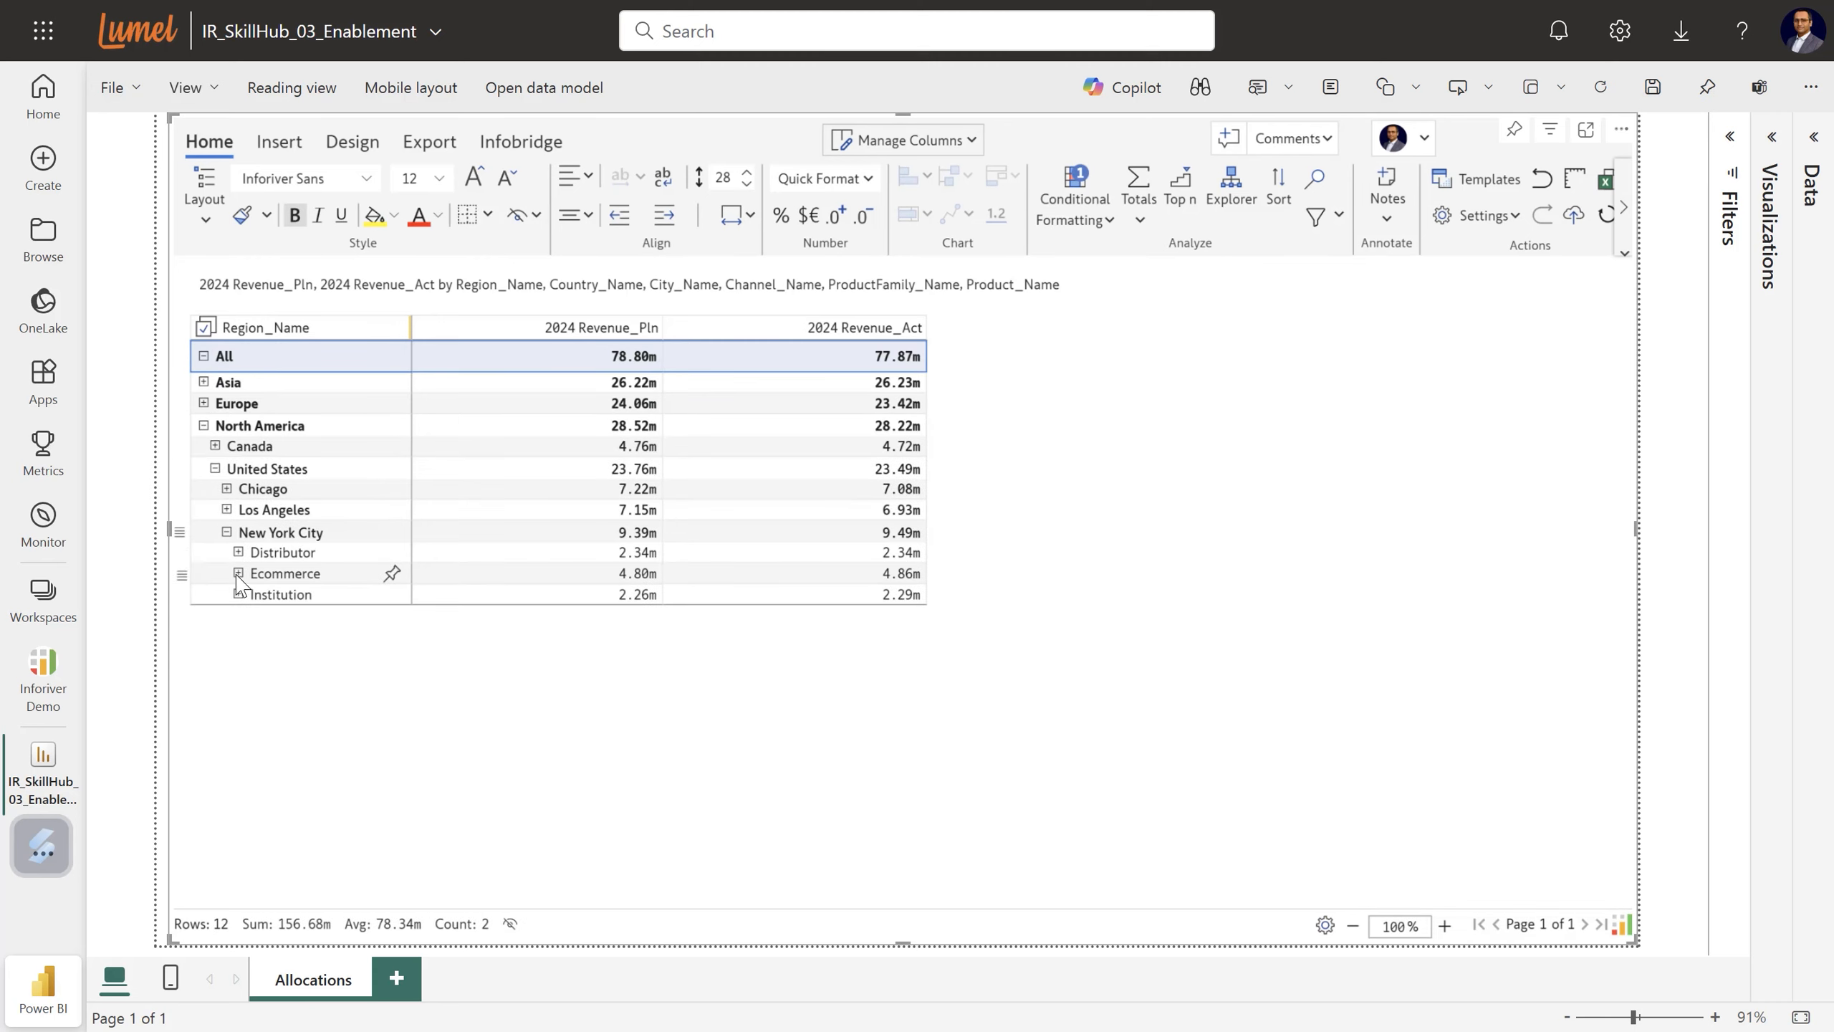
pyautogui.click(239, 574)
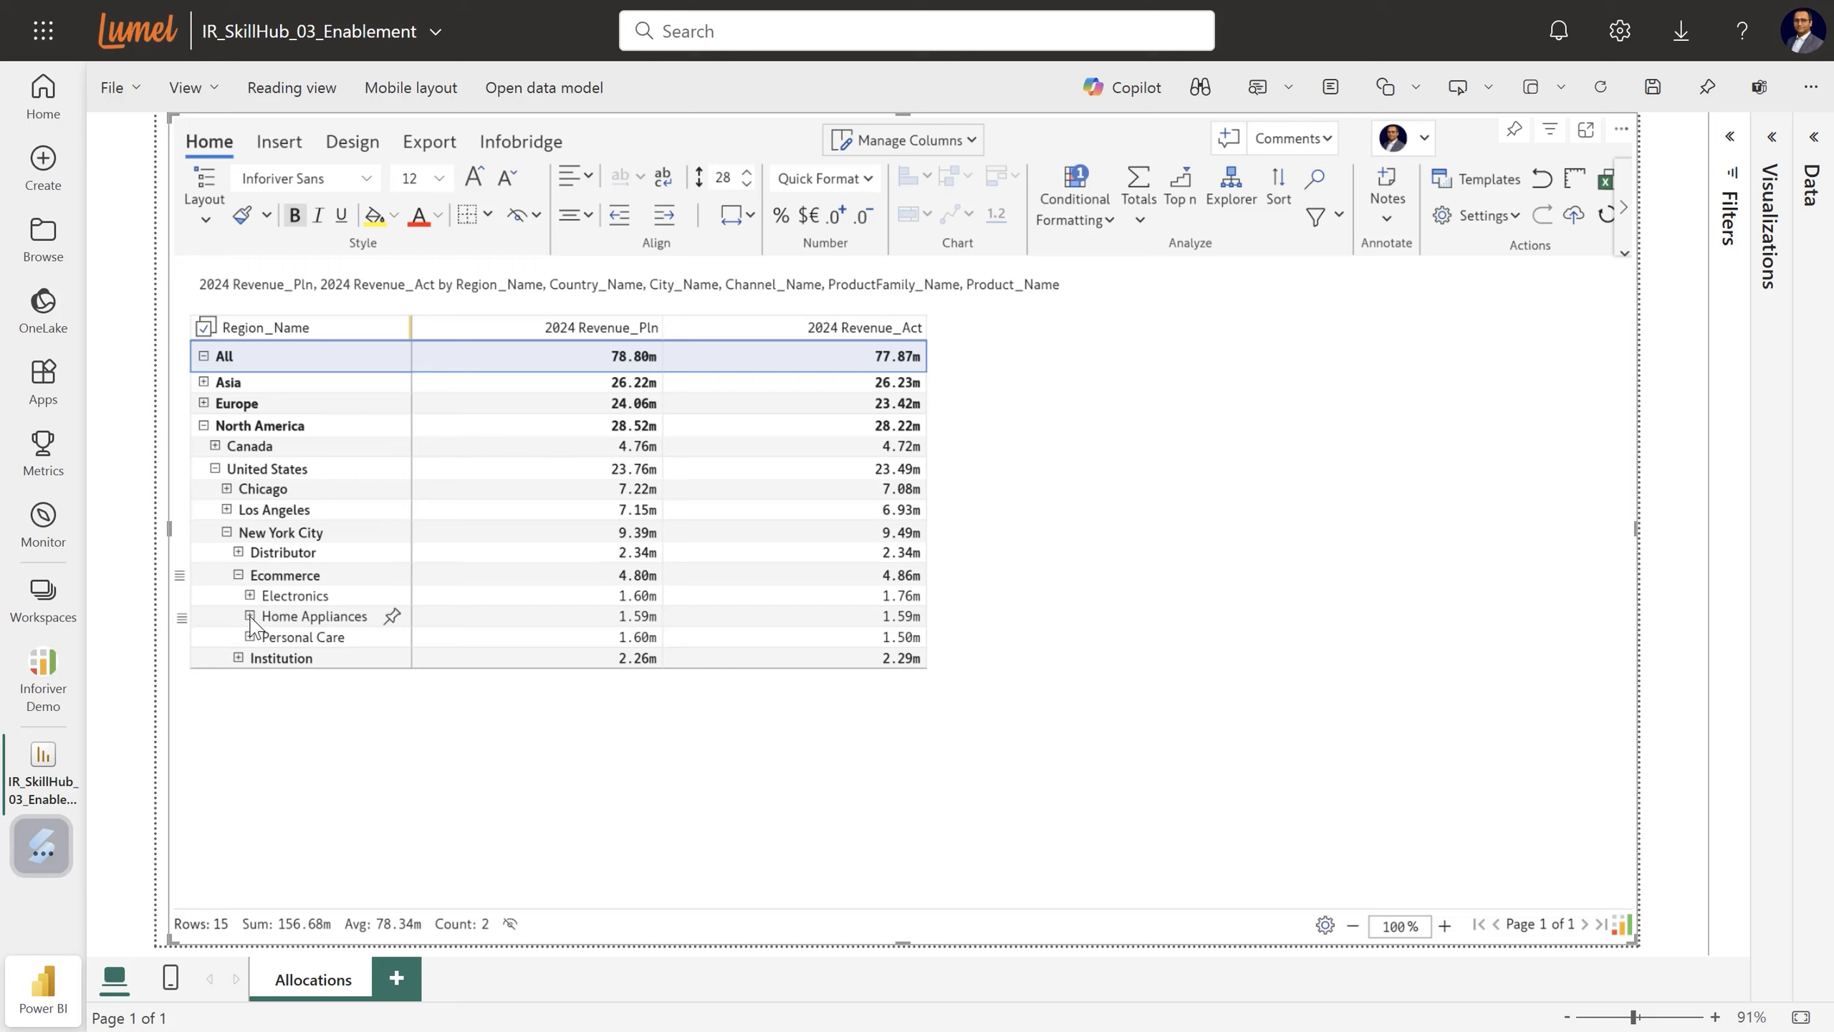
pyautogui.click(249, 594)
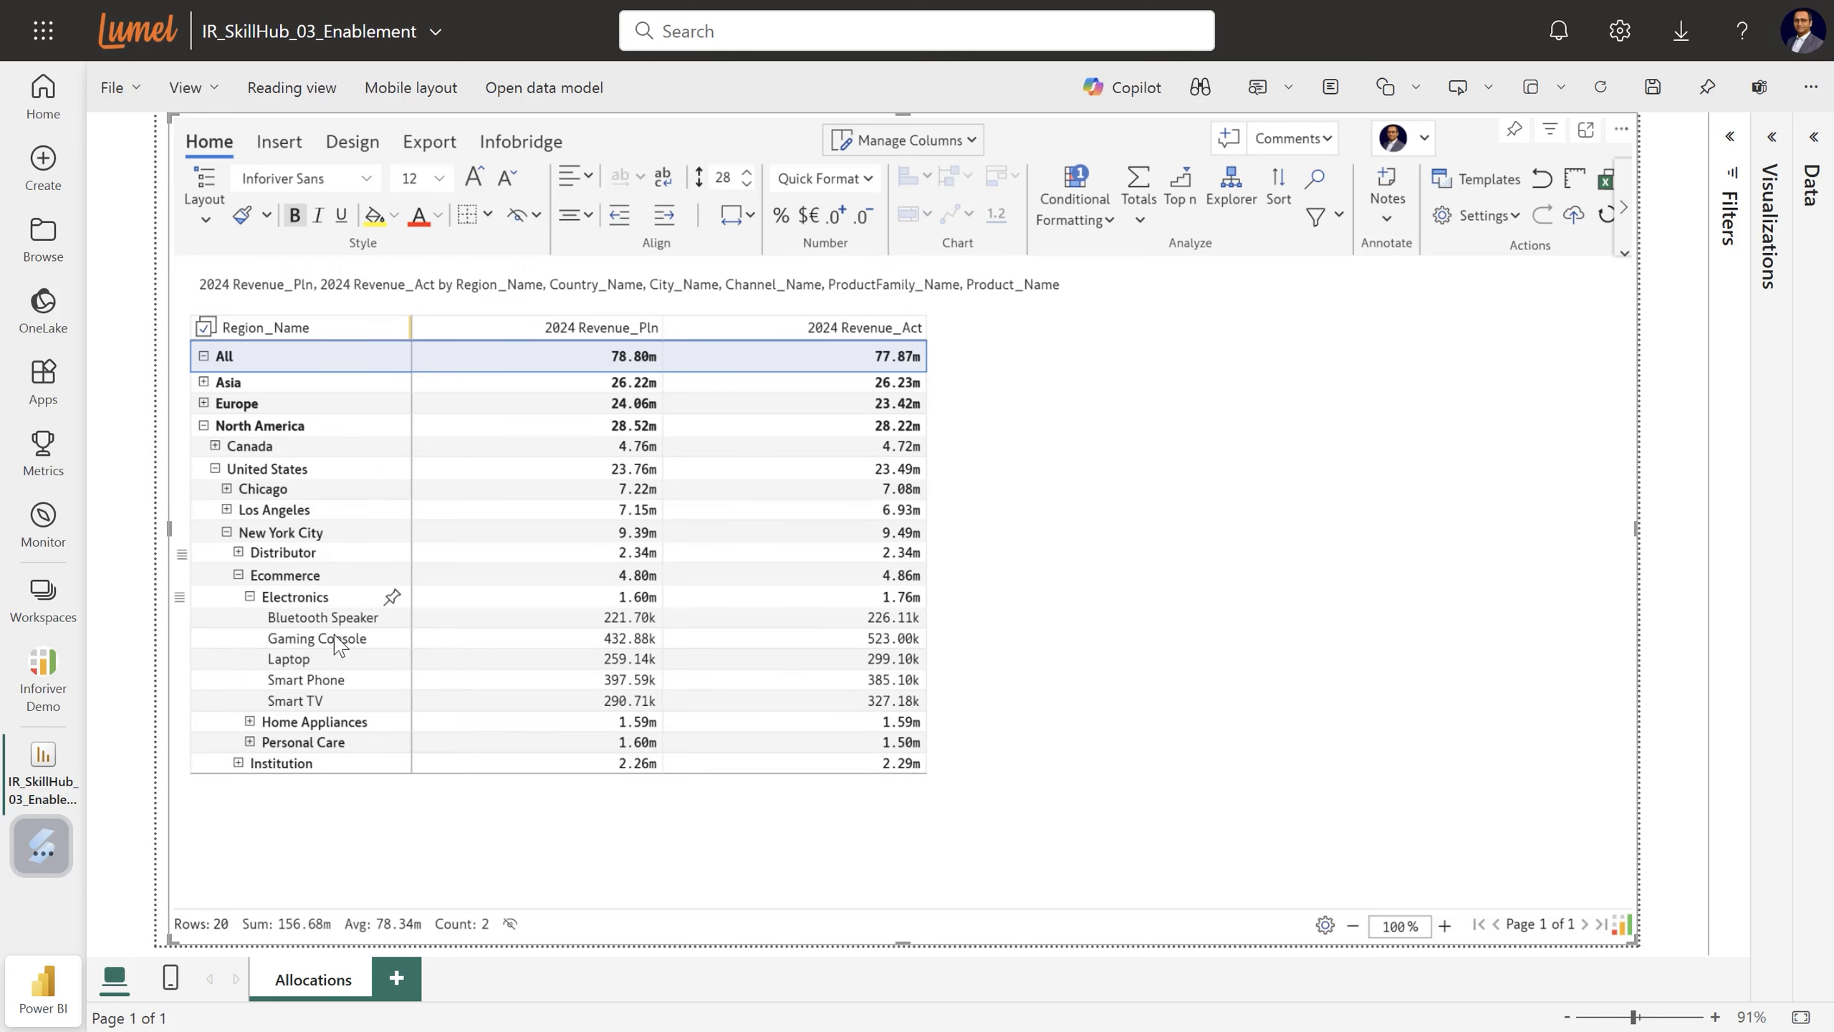
pyautogui.click(1771, 142)
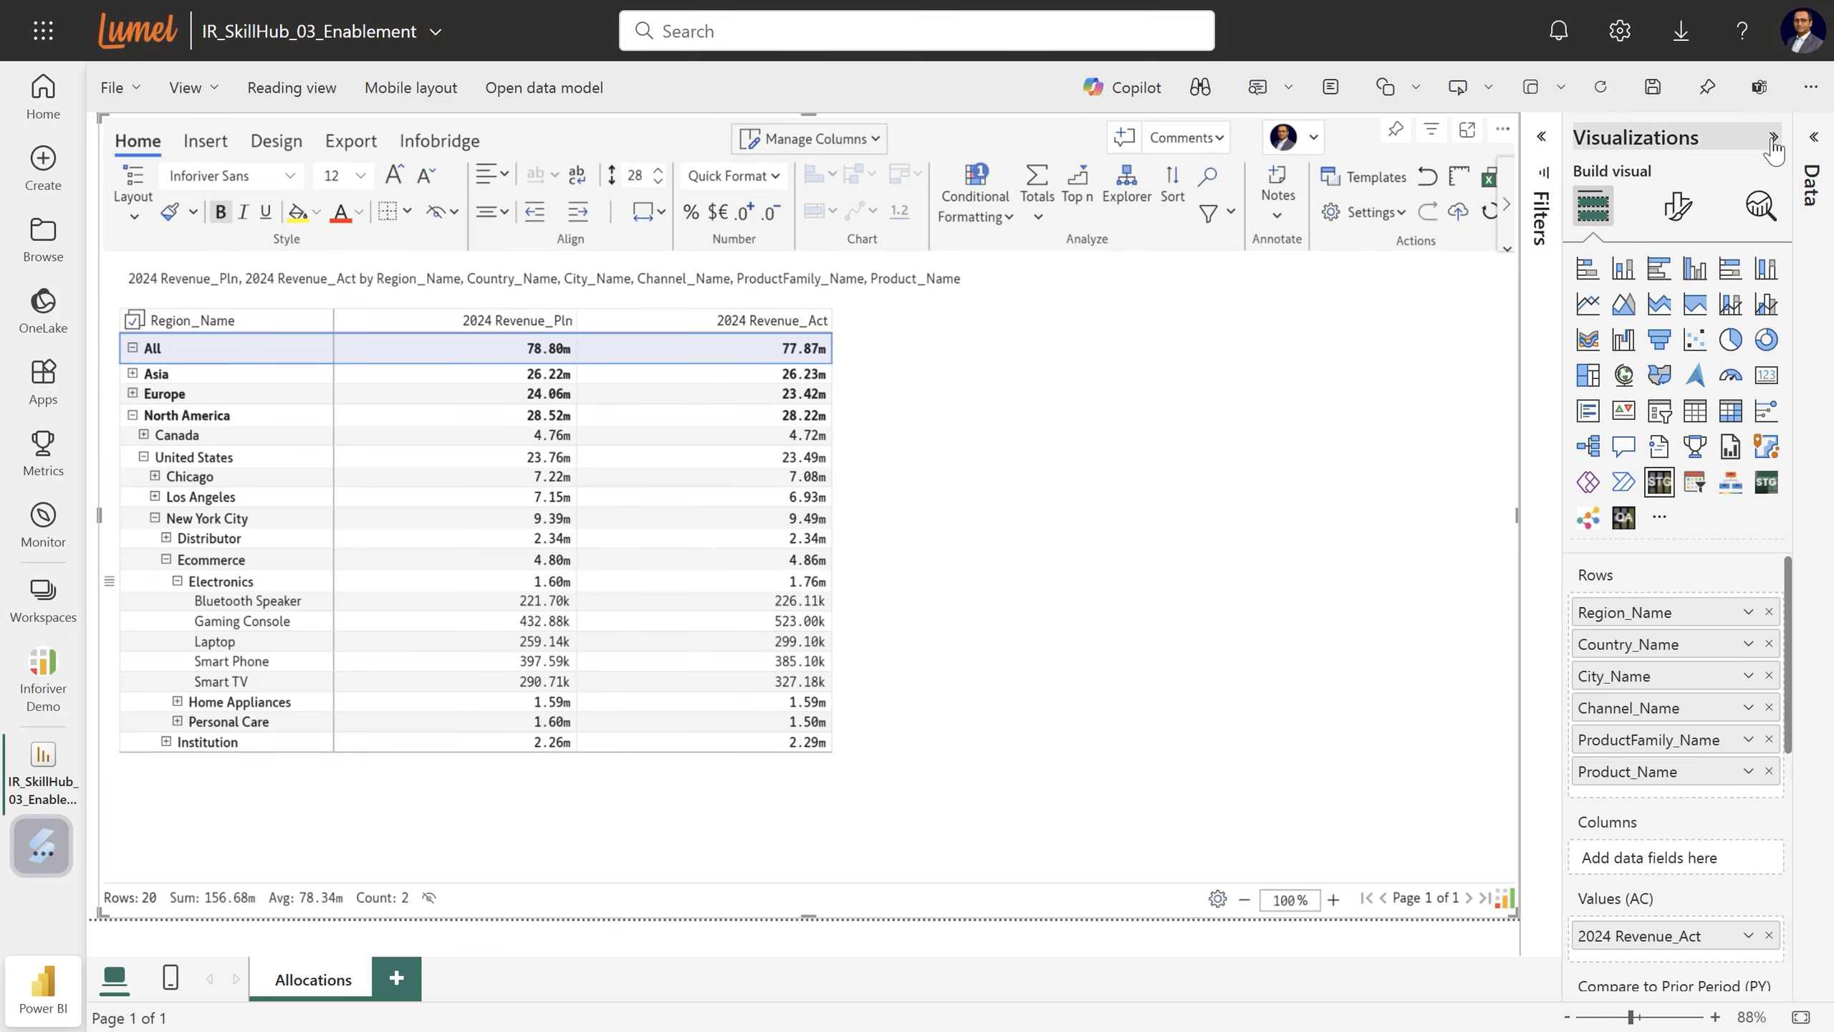
# Collapse the Visualizations pane, deselect the All row, and show the matrix's Insert tools.
pyautogui.click(1773, 137)
pyautogui.click(1280, 500)
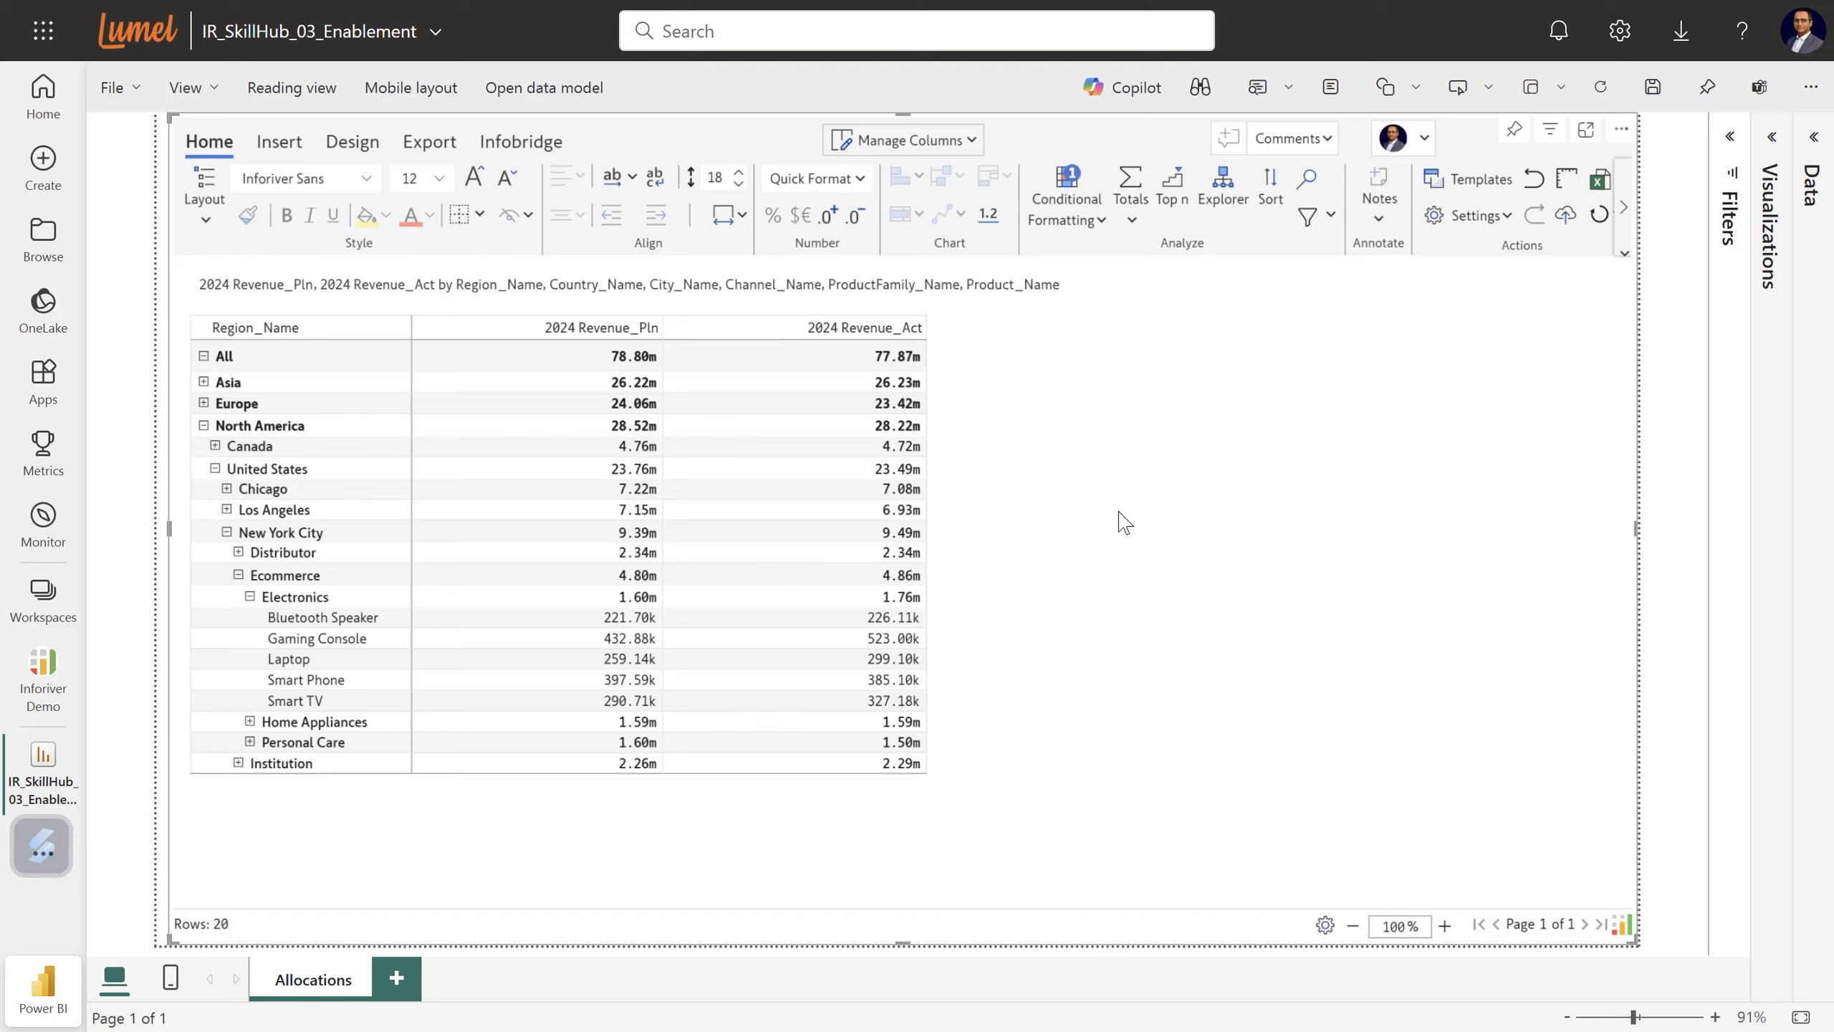
pyautogui.click(279, 145)
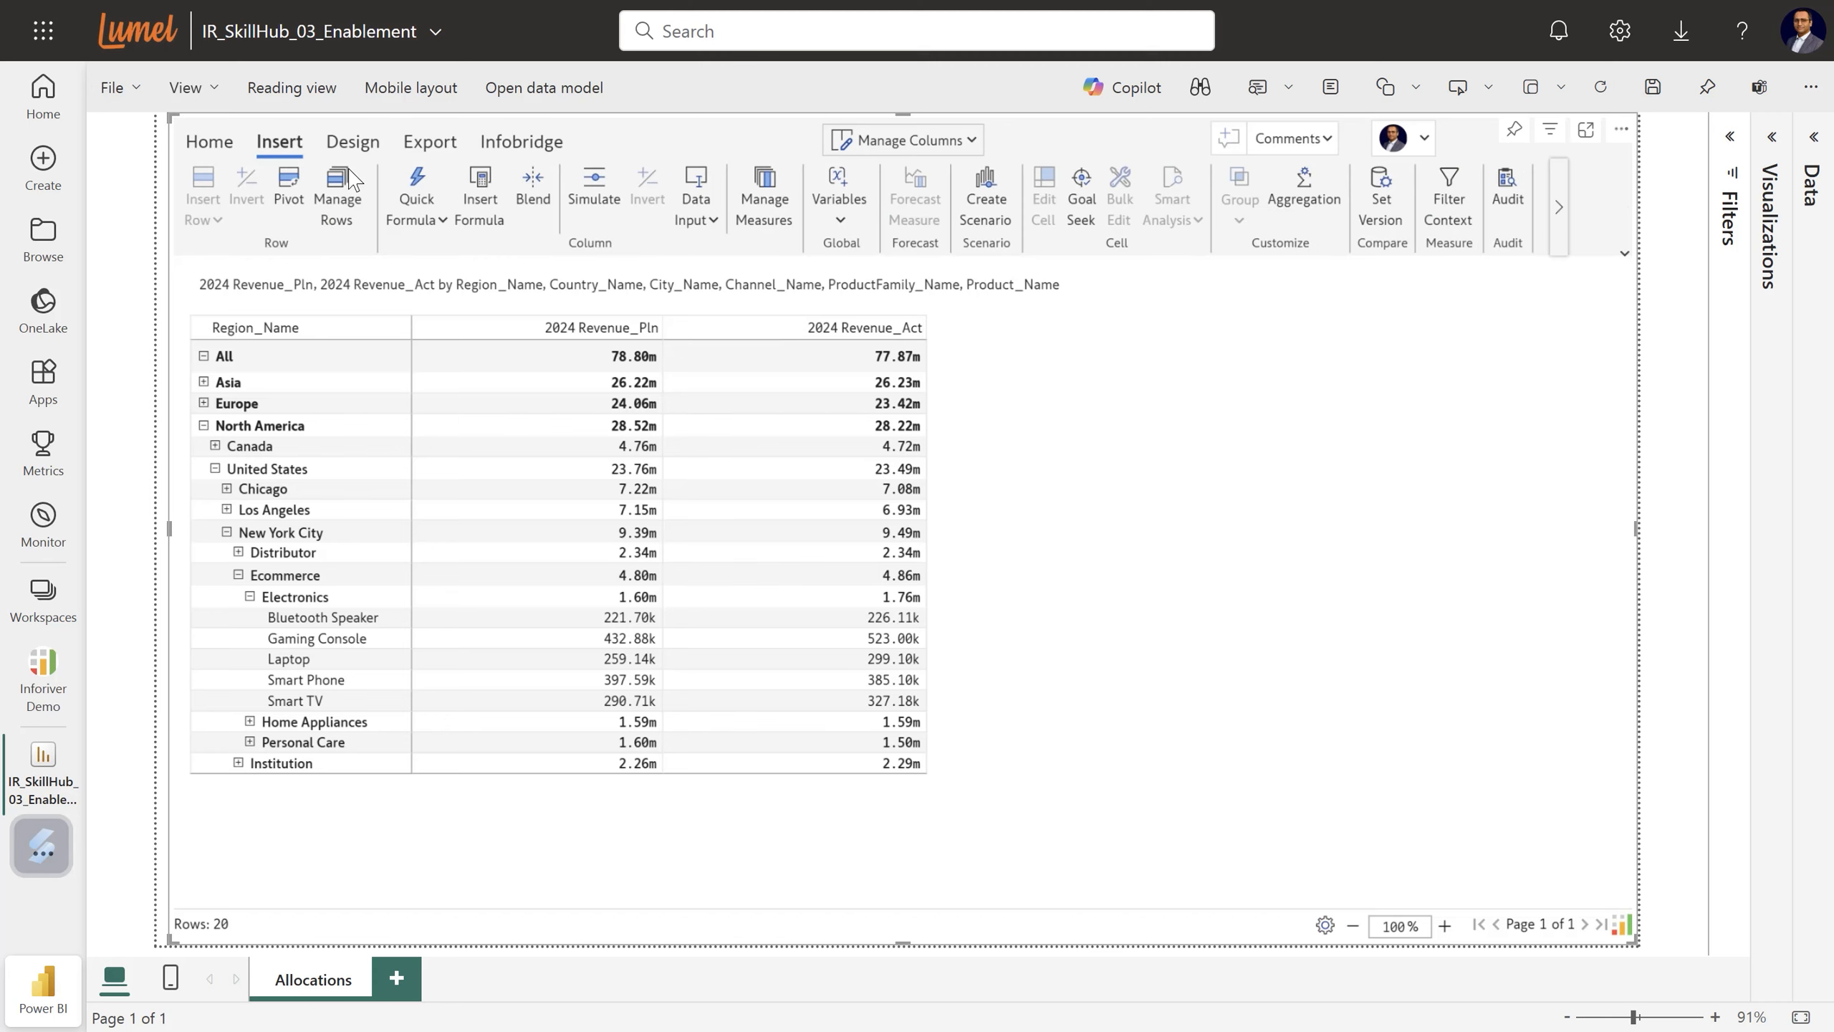
# Create a Number data-input column titled 2025 Revenue_Pln, copied from 2024 Revenue_Act.
pyautogui.click(715, 220)
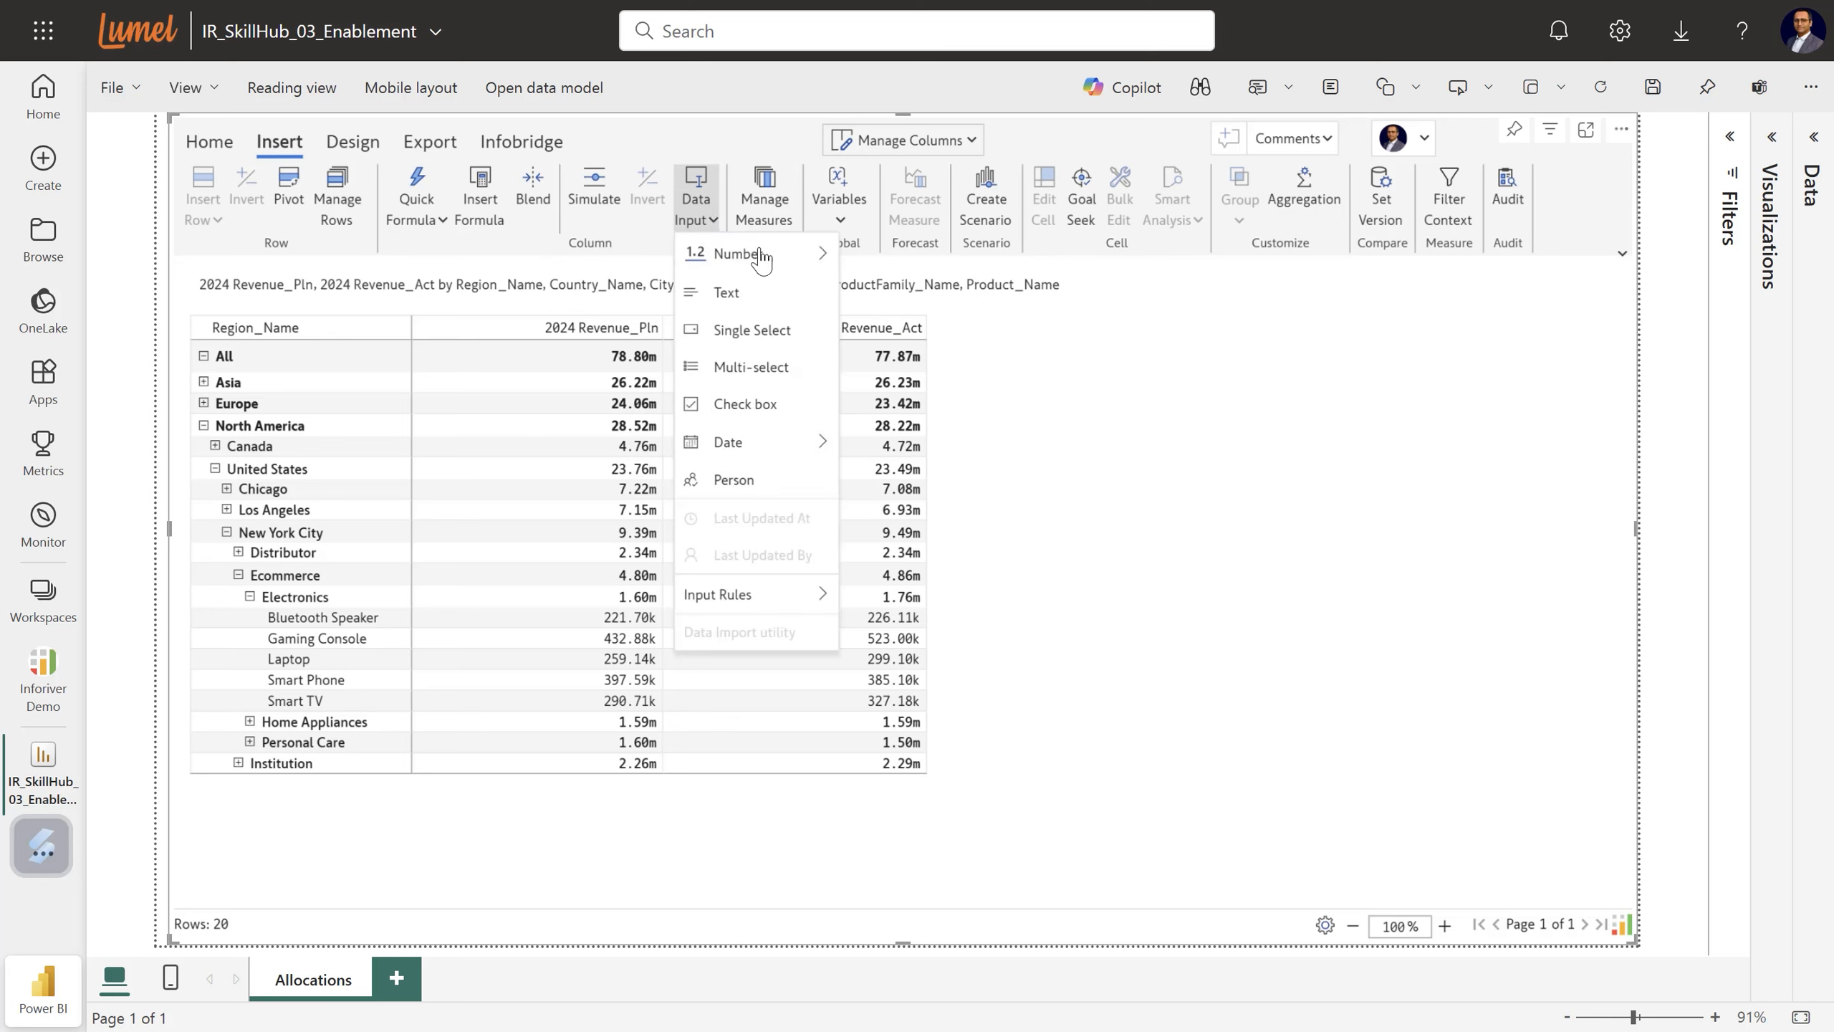
pyautogui.moveTo(791, 267)
pyautogui.moveTo(957, 290)
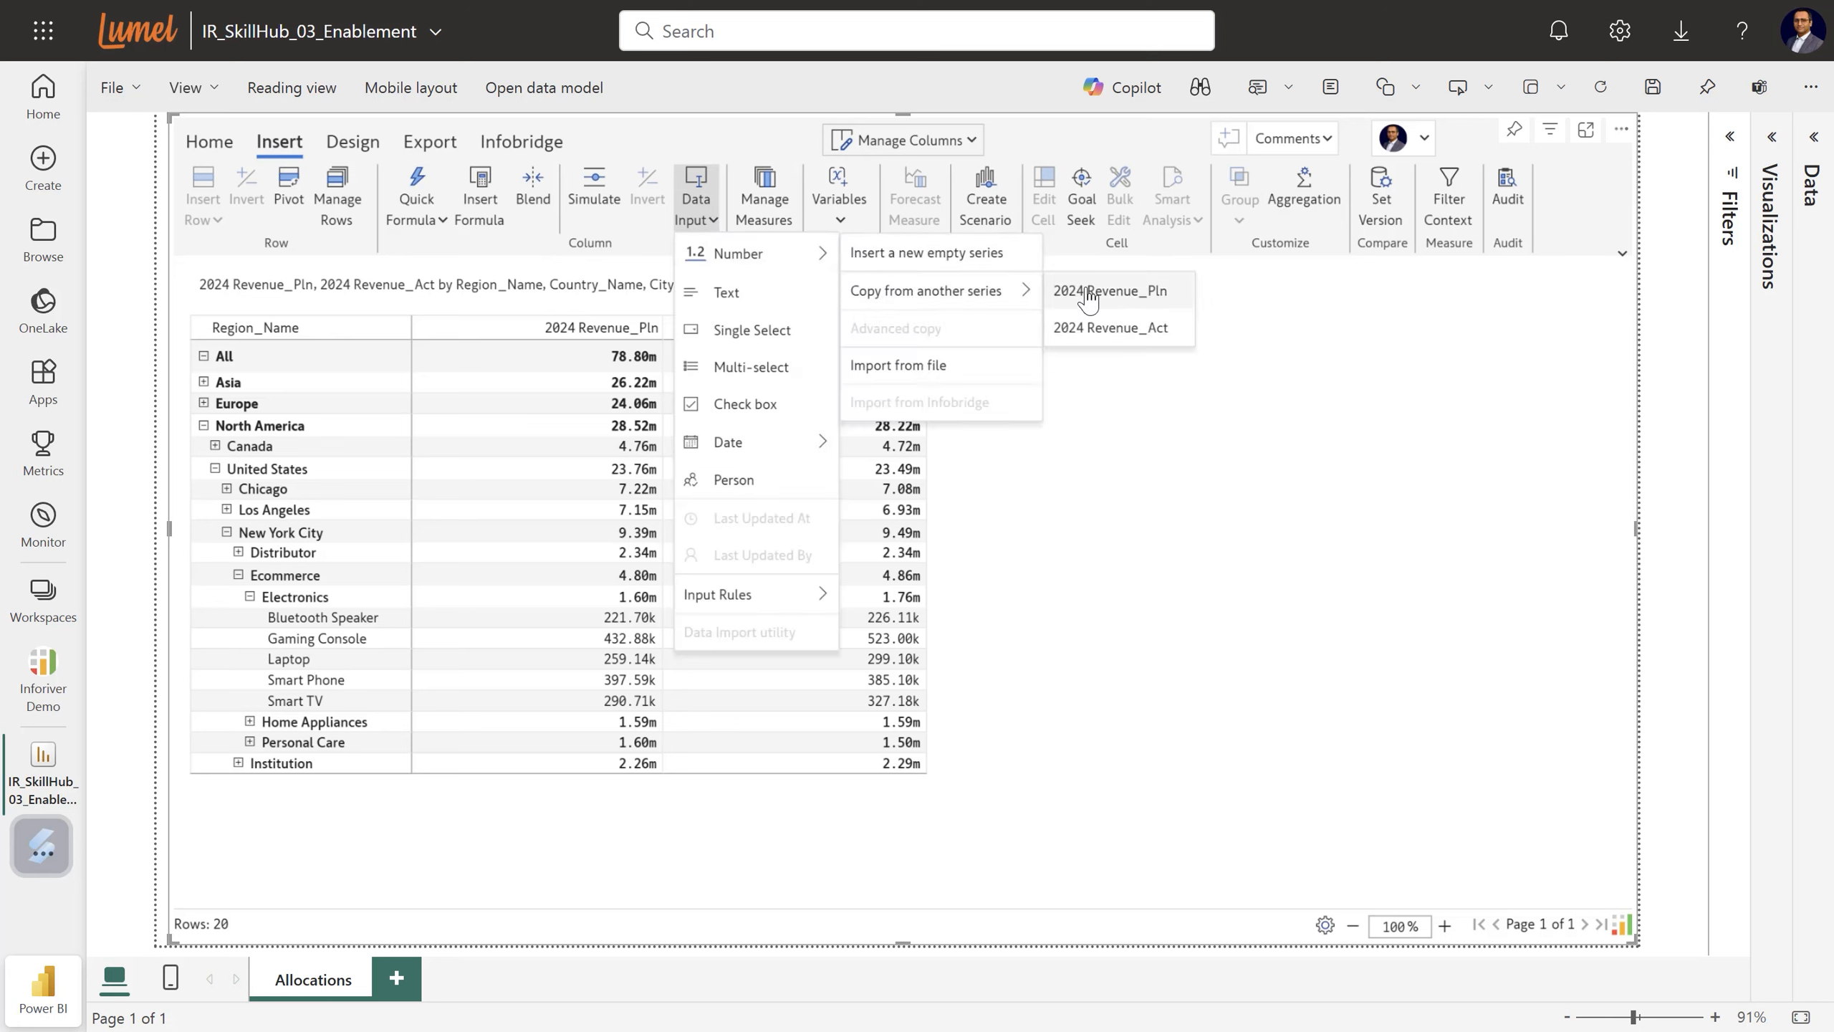
pyautogui.click(1121, 329)
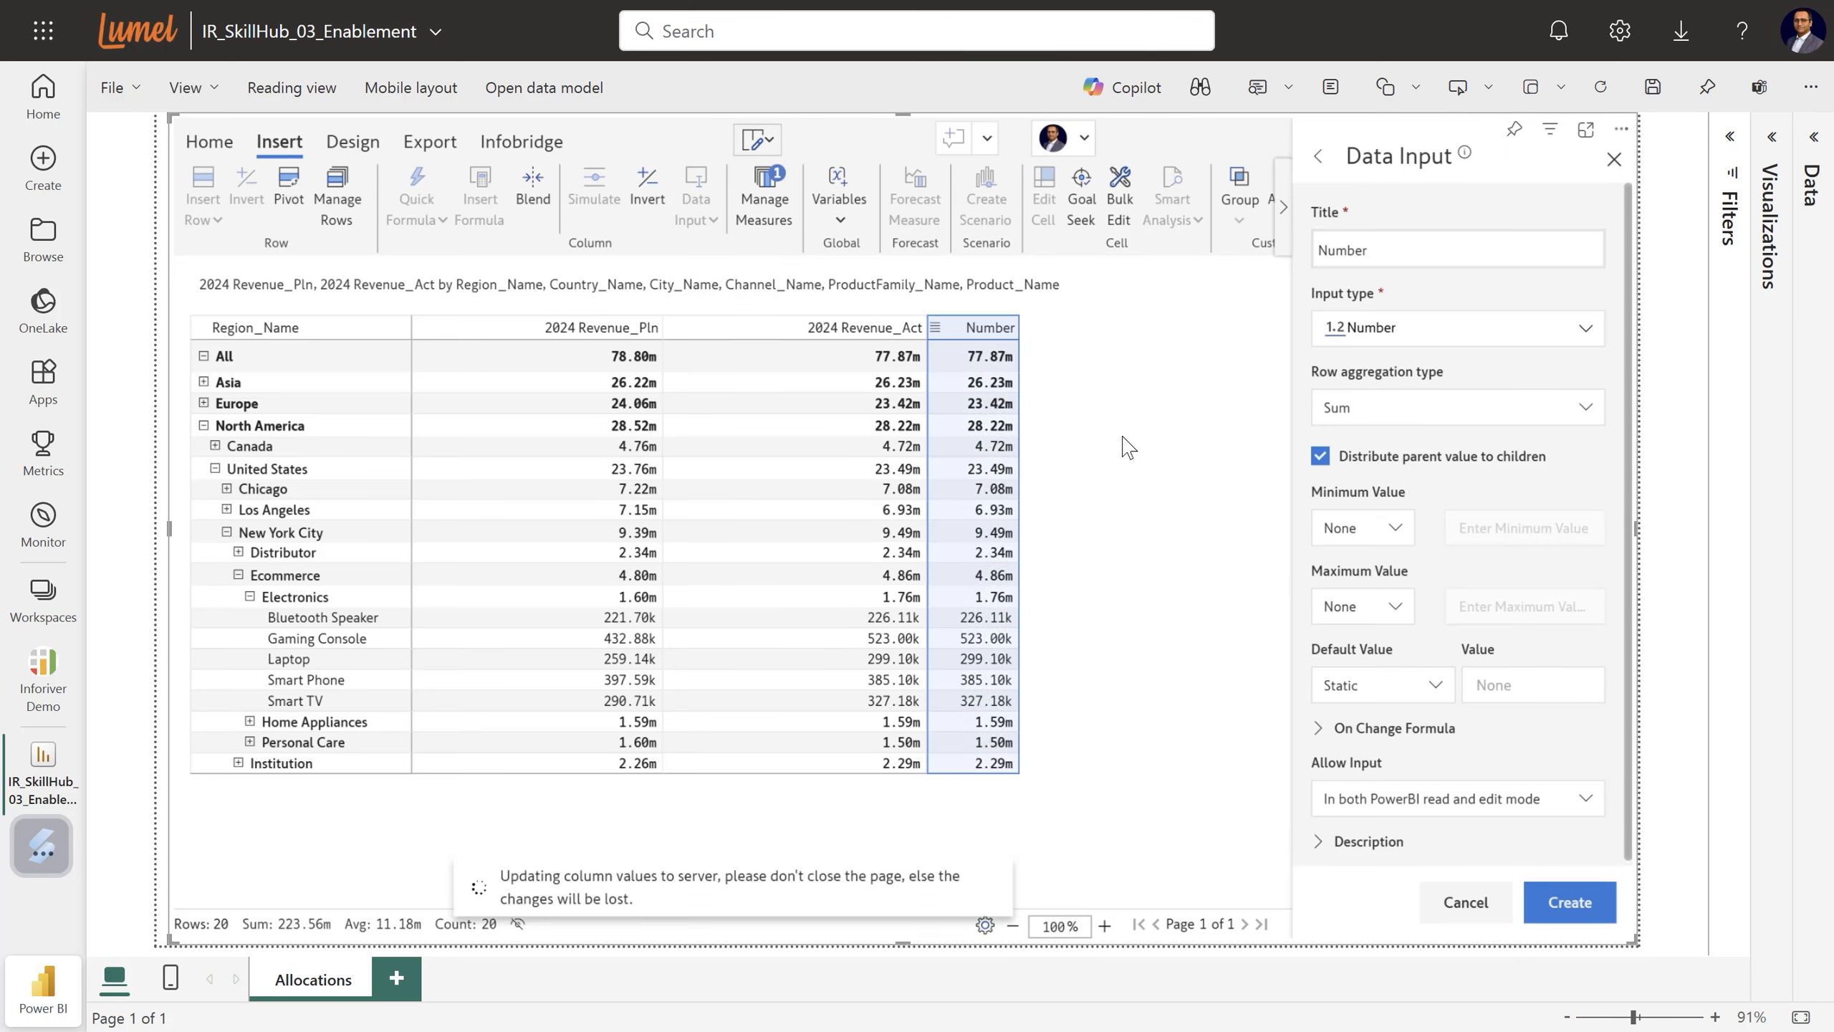
pyautogui.doubleClick(1351, 250)
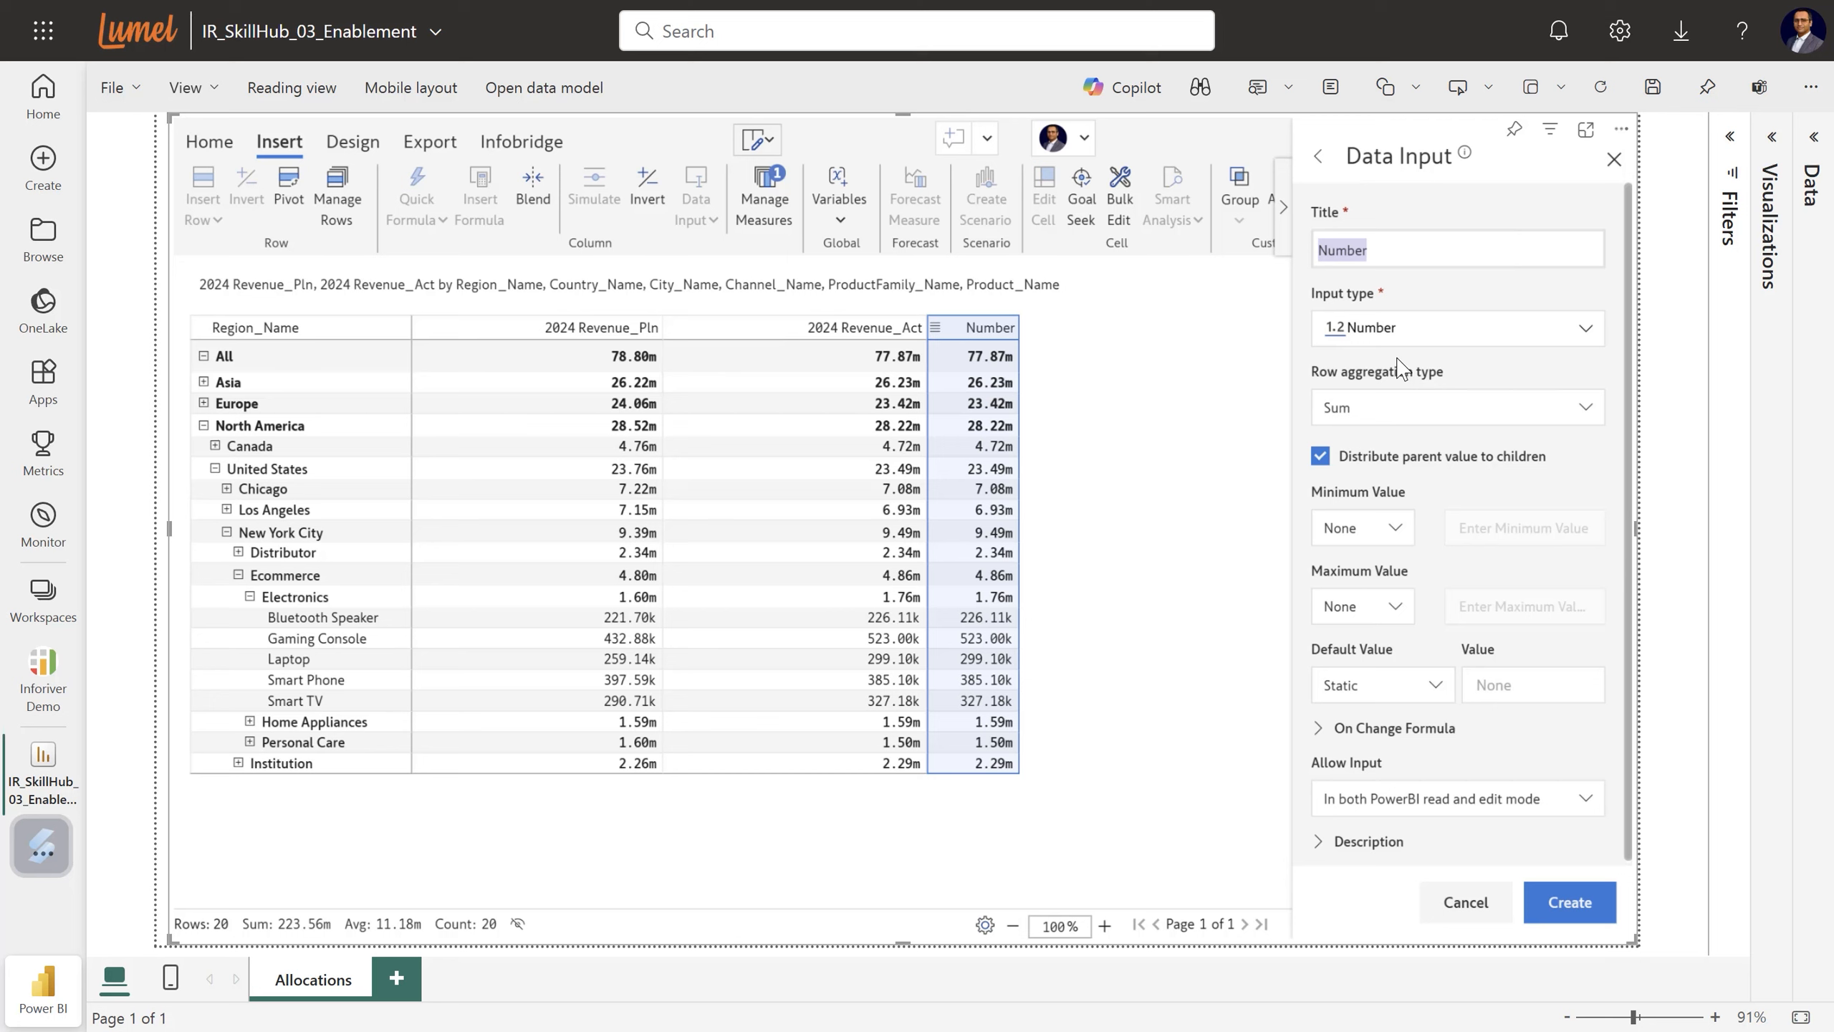
pyautogui.write('2025 Revenue_Pln')
pyautogui.click(1579, 912)
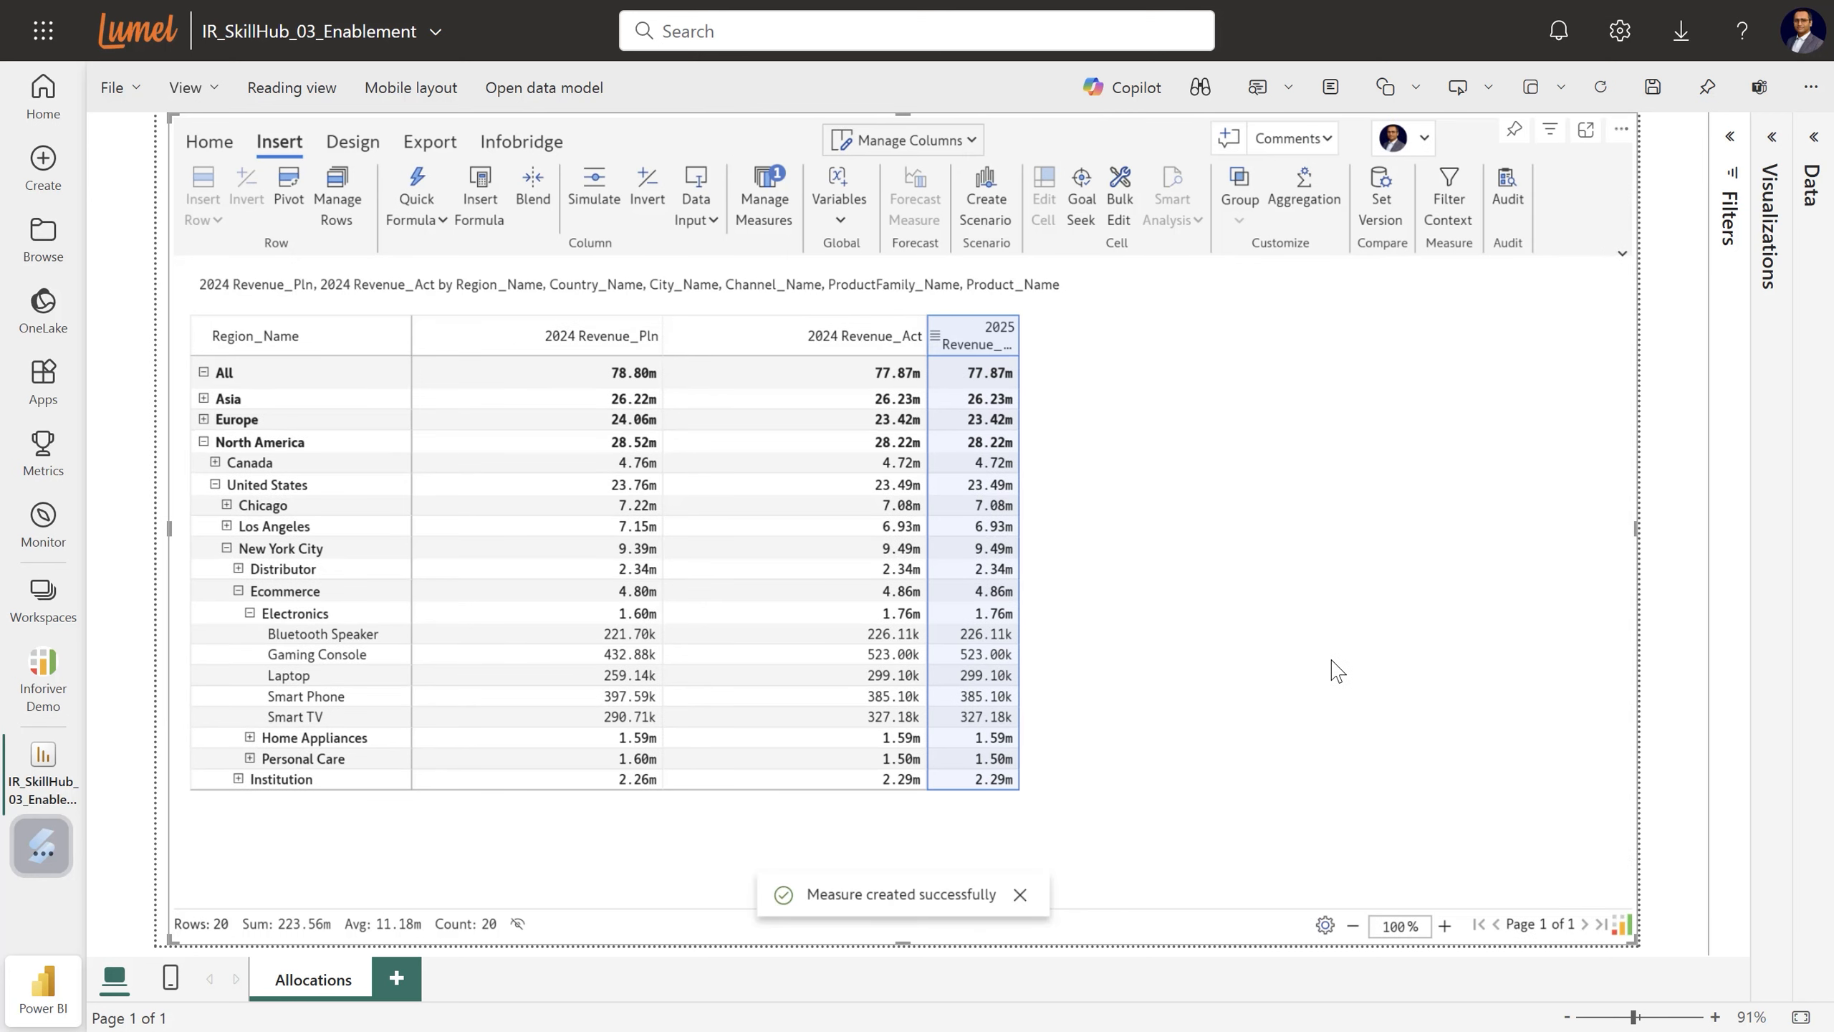
# Hide the 2024 Revenue_Pln and 2024 Revenue_Act columns via Manage Columns.
pyautogui.click(931, 140)
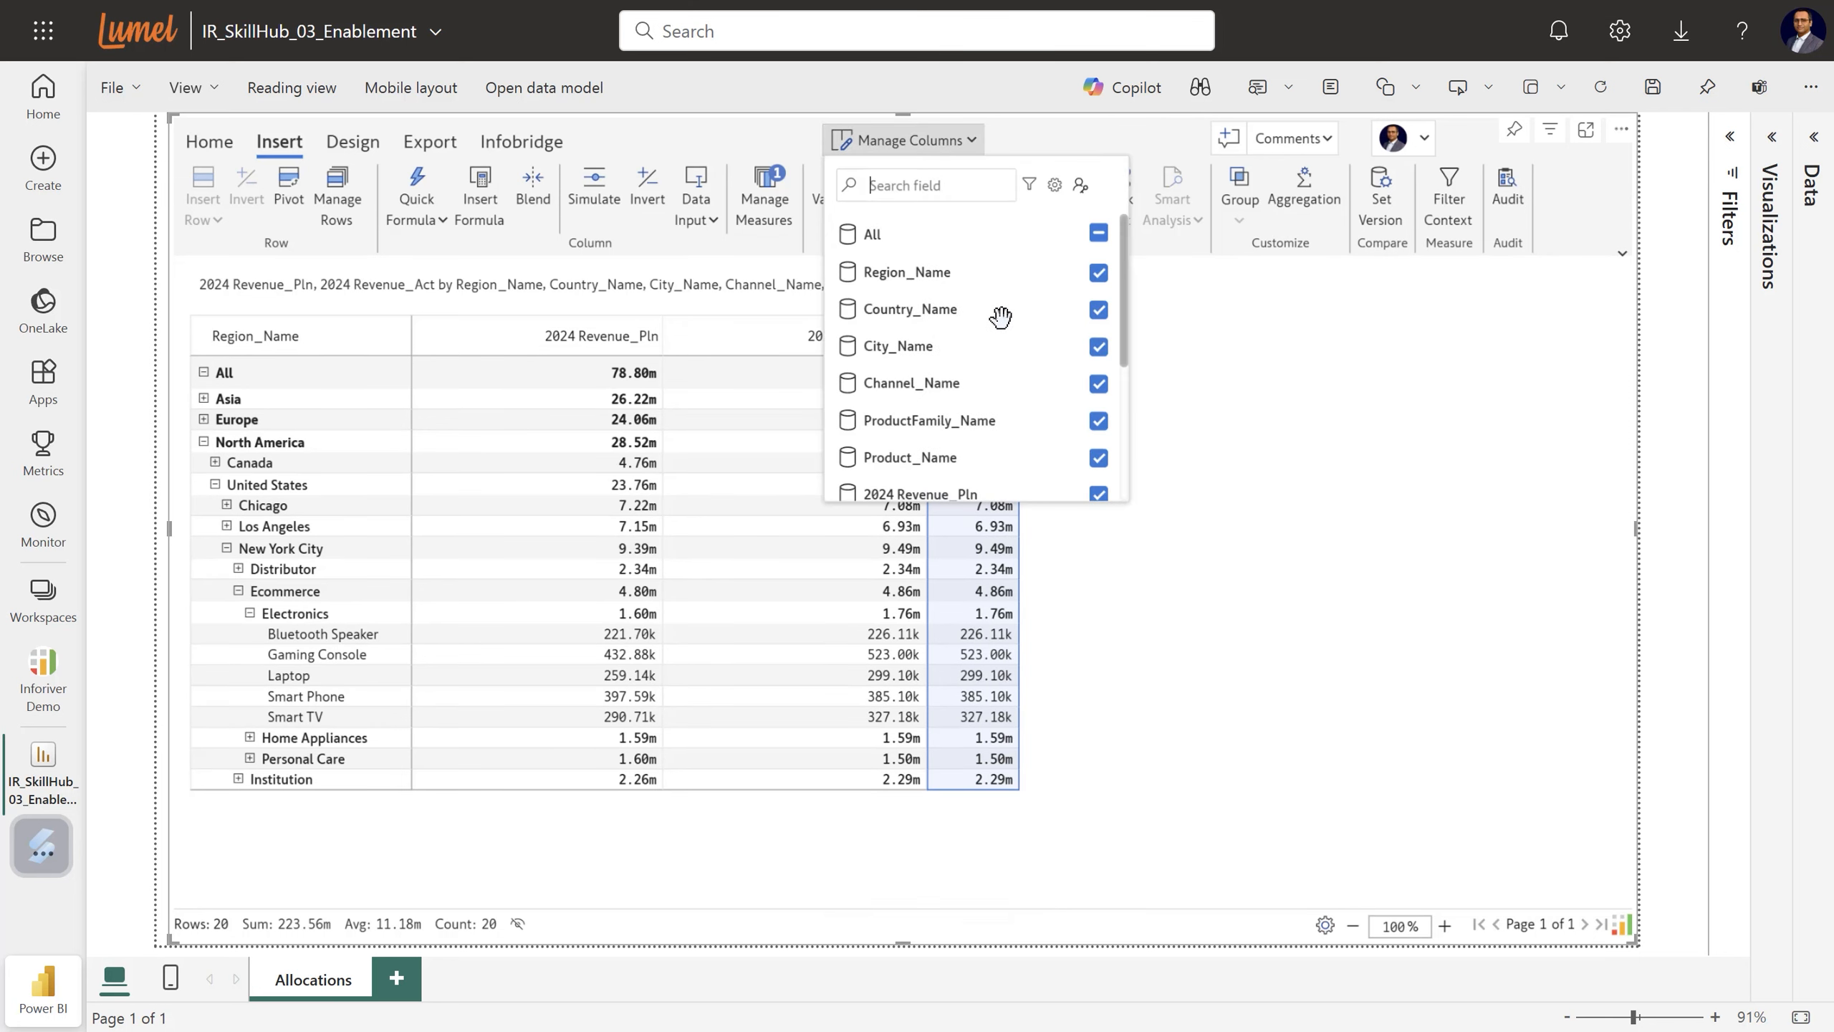
pyautogui.scroll(-2, 1025, 328)
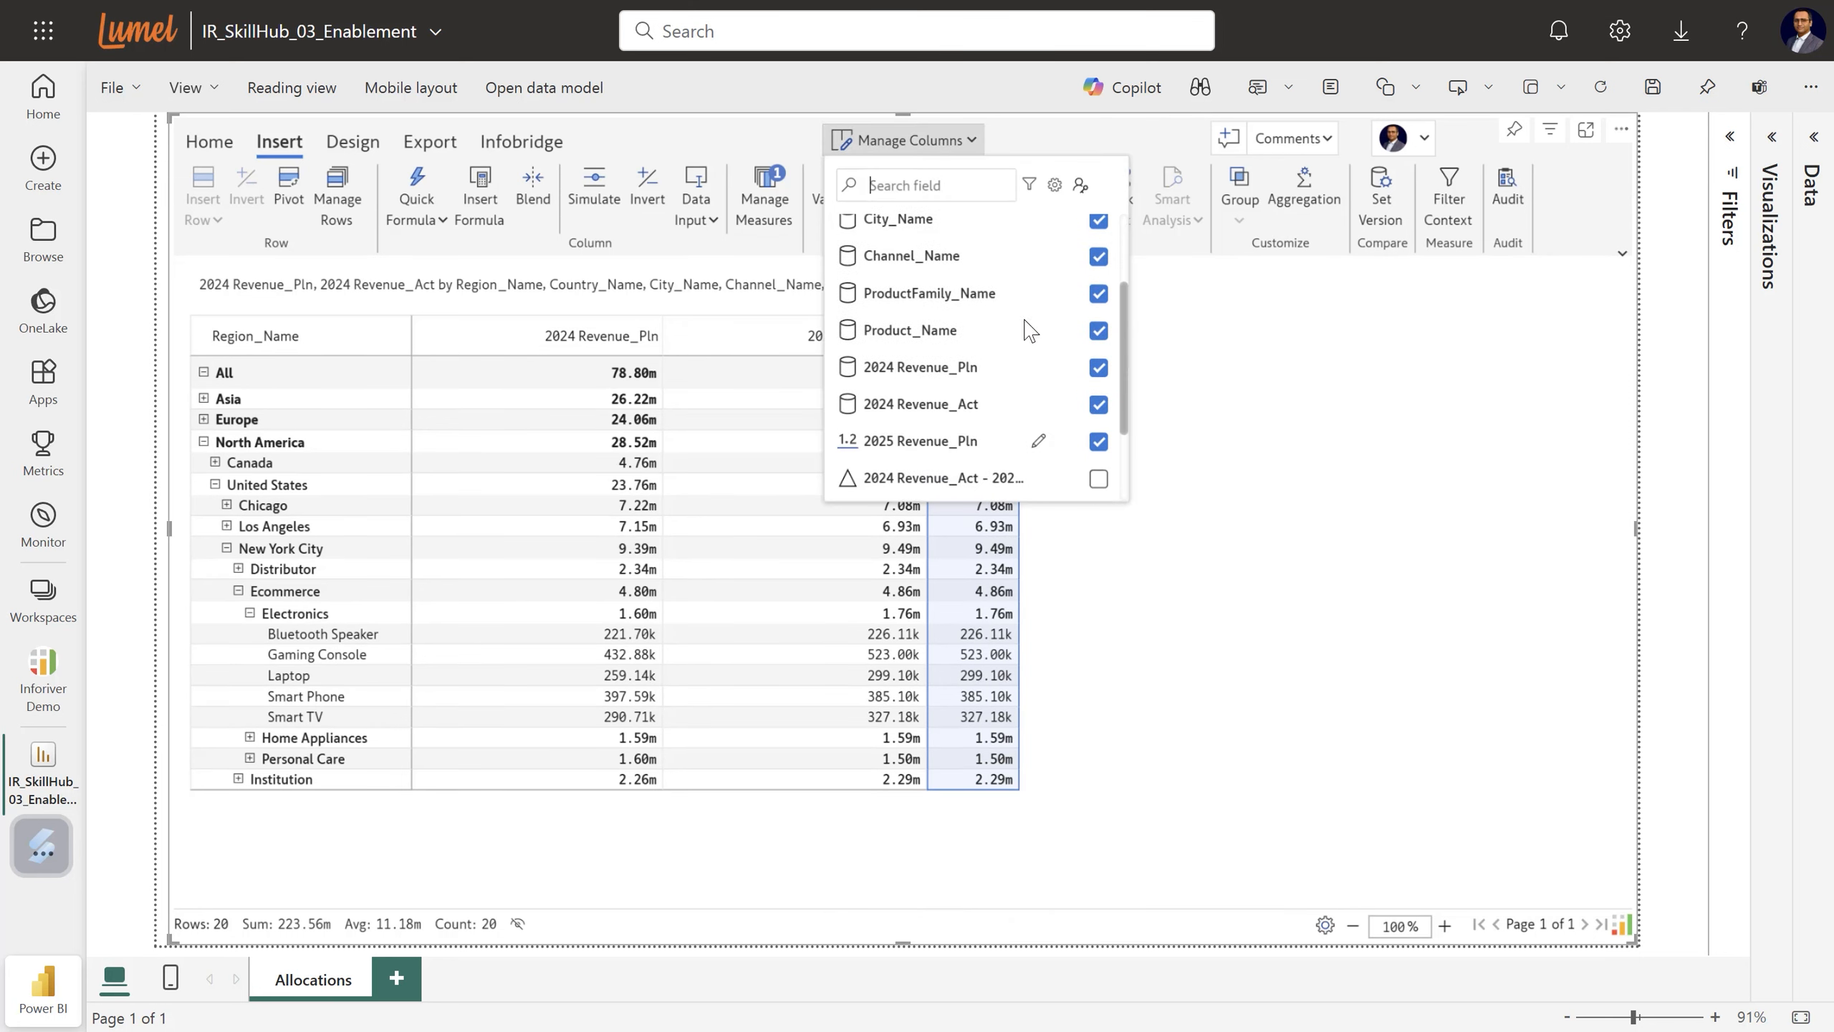
pyautogui.click(1098, 367)
pyautogui.click(1098, 404)
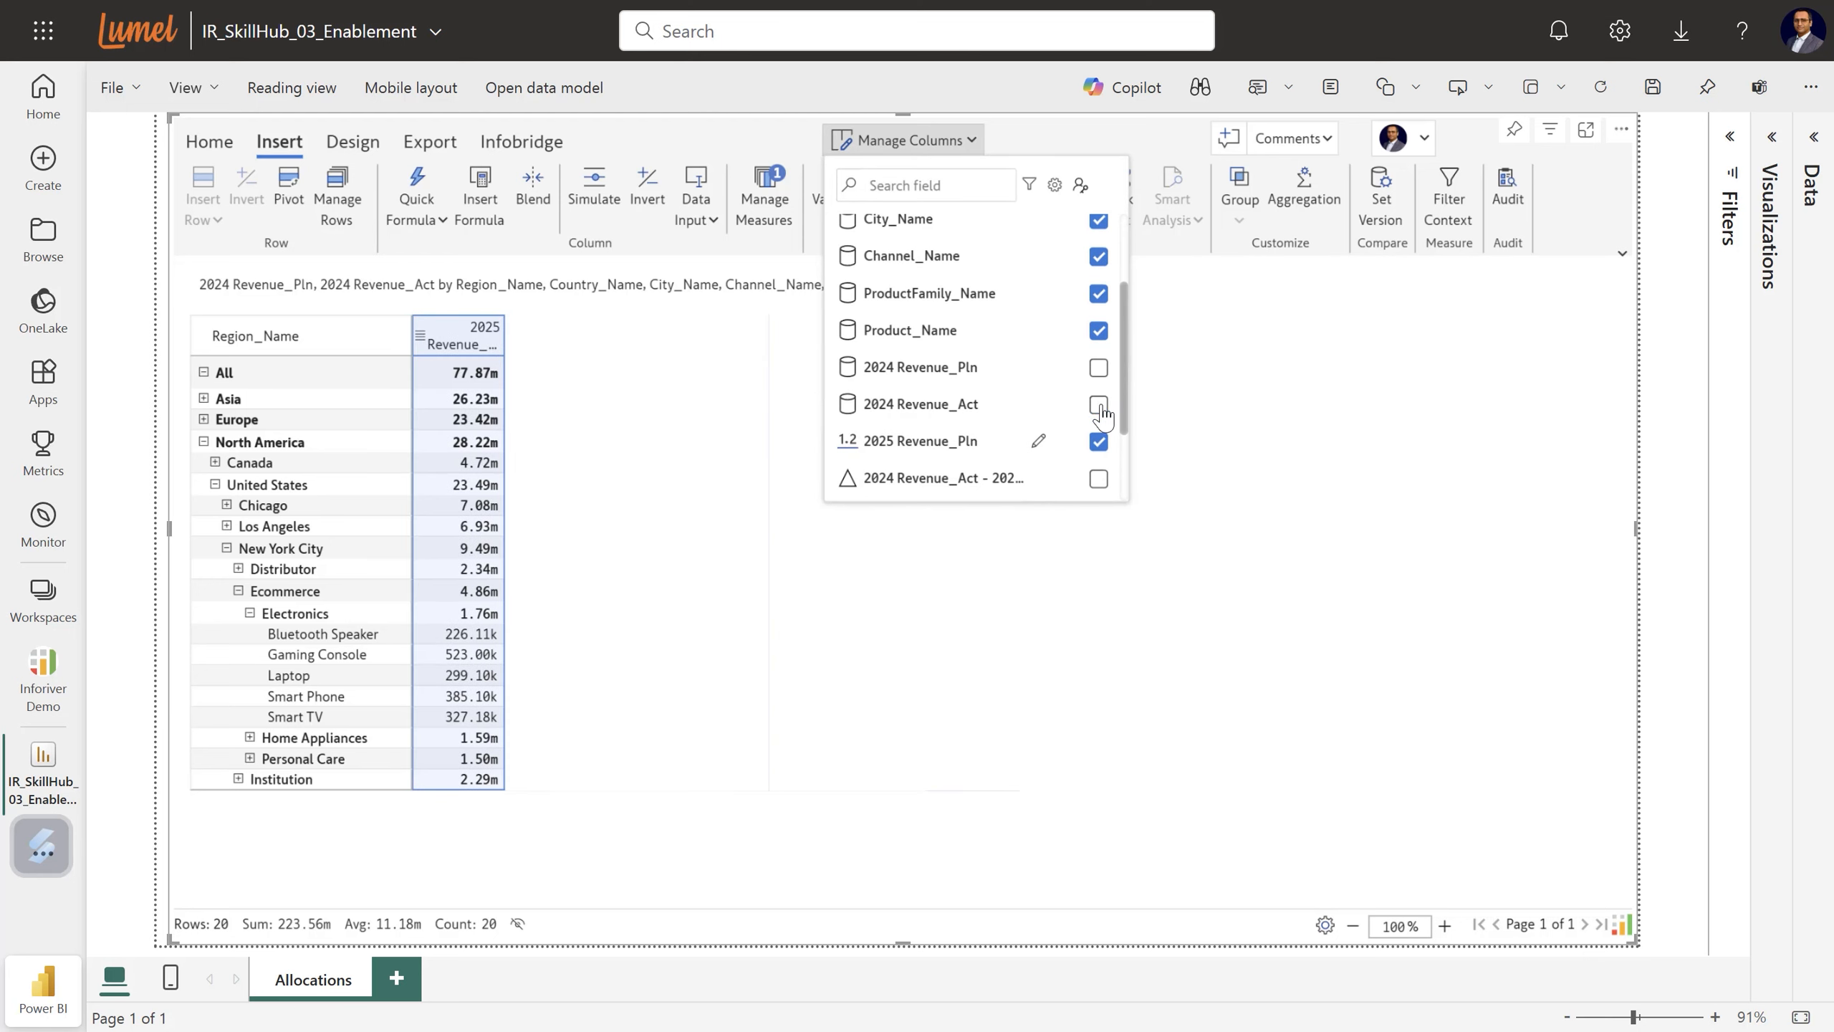
pyautogui.click(1241, 454)
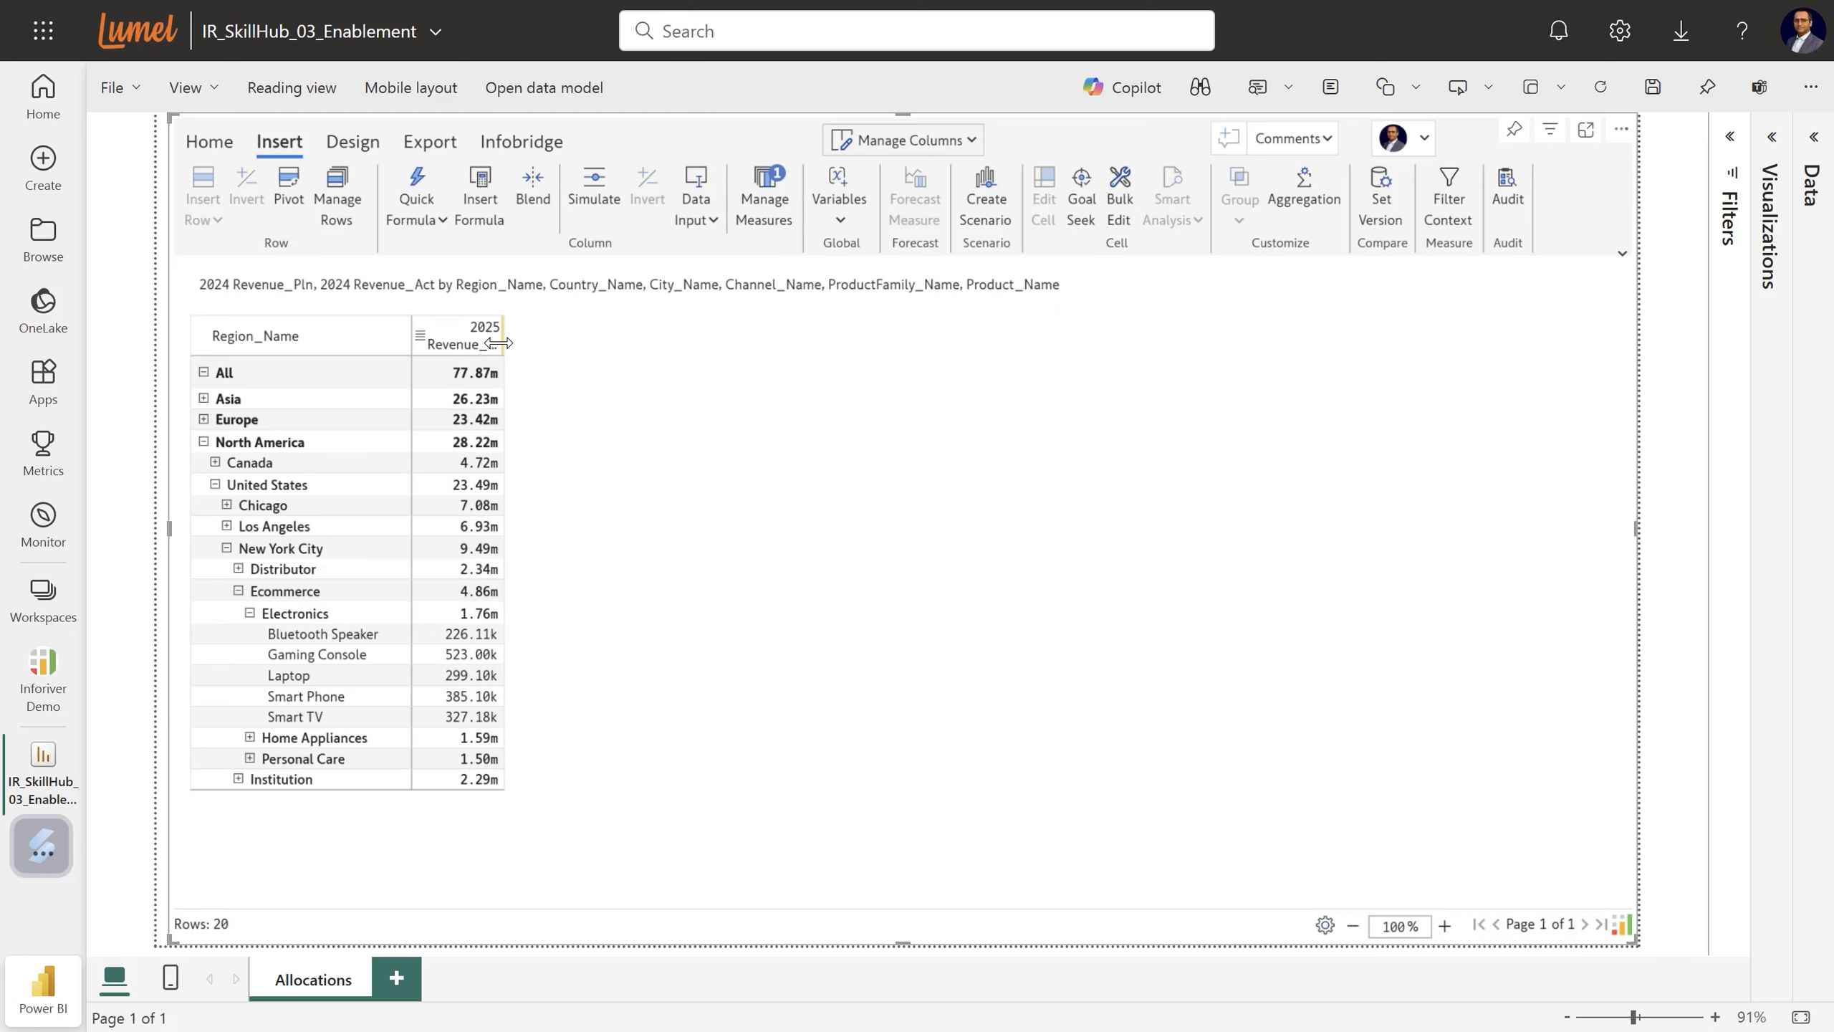
# Widen the 2025 Revenue_Pln column, zoom the table to 120%, and select its All total.
pyautogui.moveTo(504, 339); pyautogui.dragTo(648, 338)
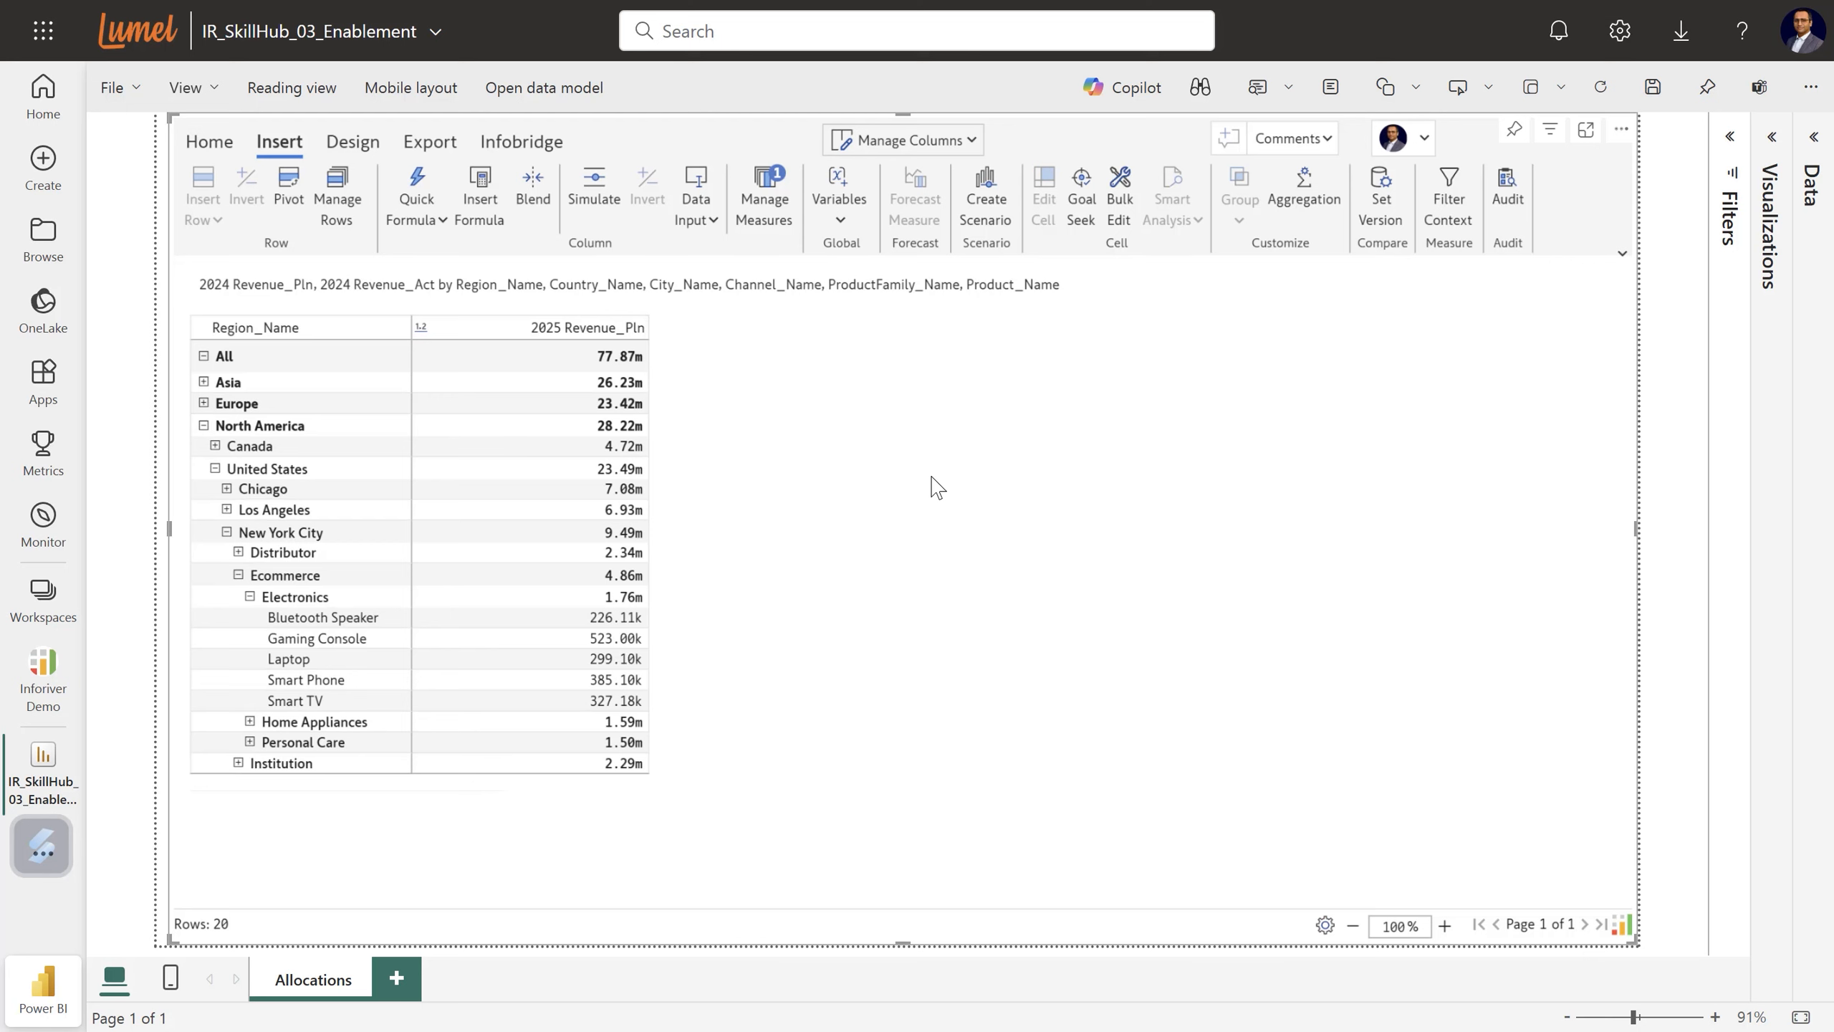
pyautogui.click(1444, 926)
pyautogui.click(1444, 926)
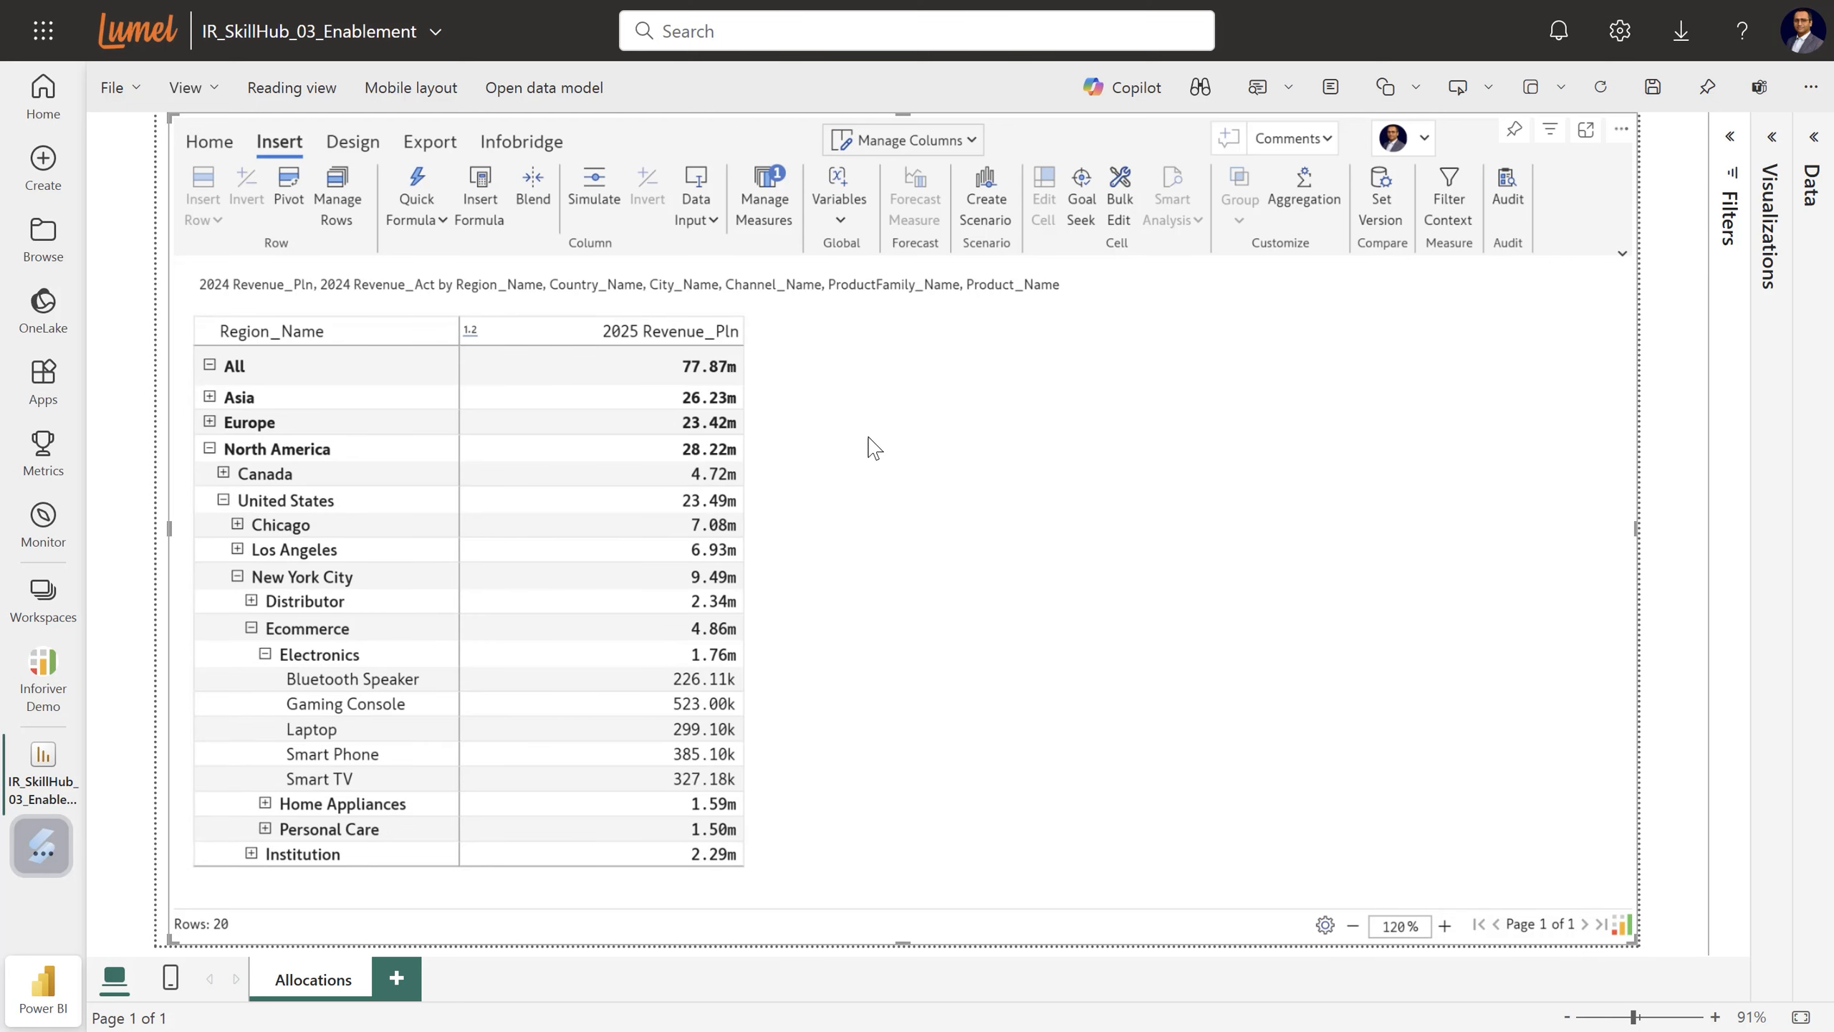
pyautogui.click(702, 376)
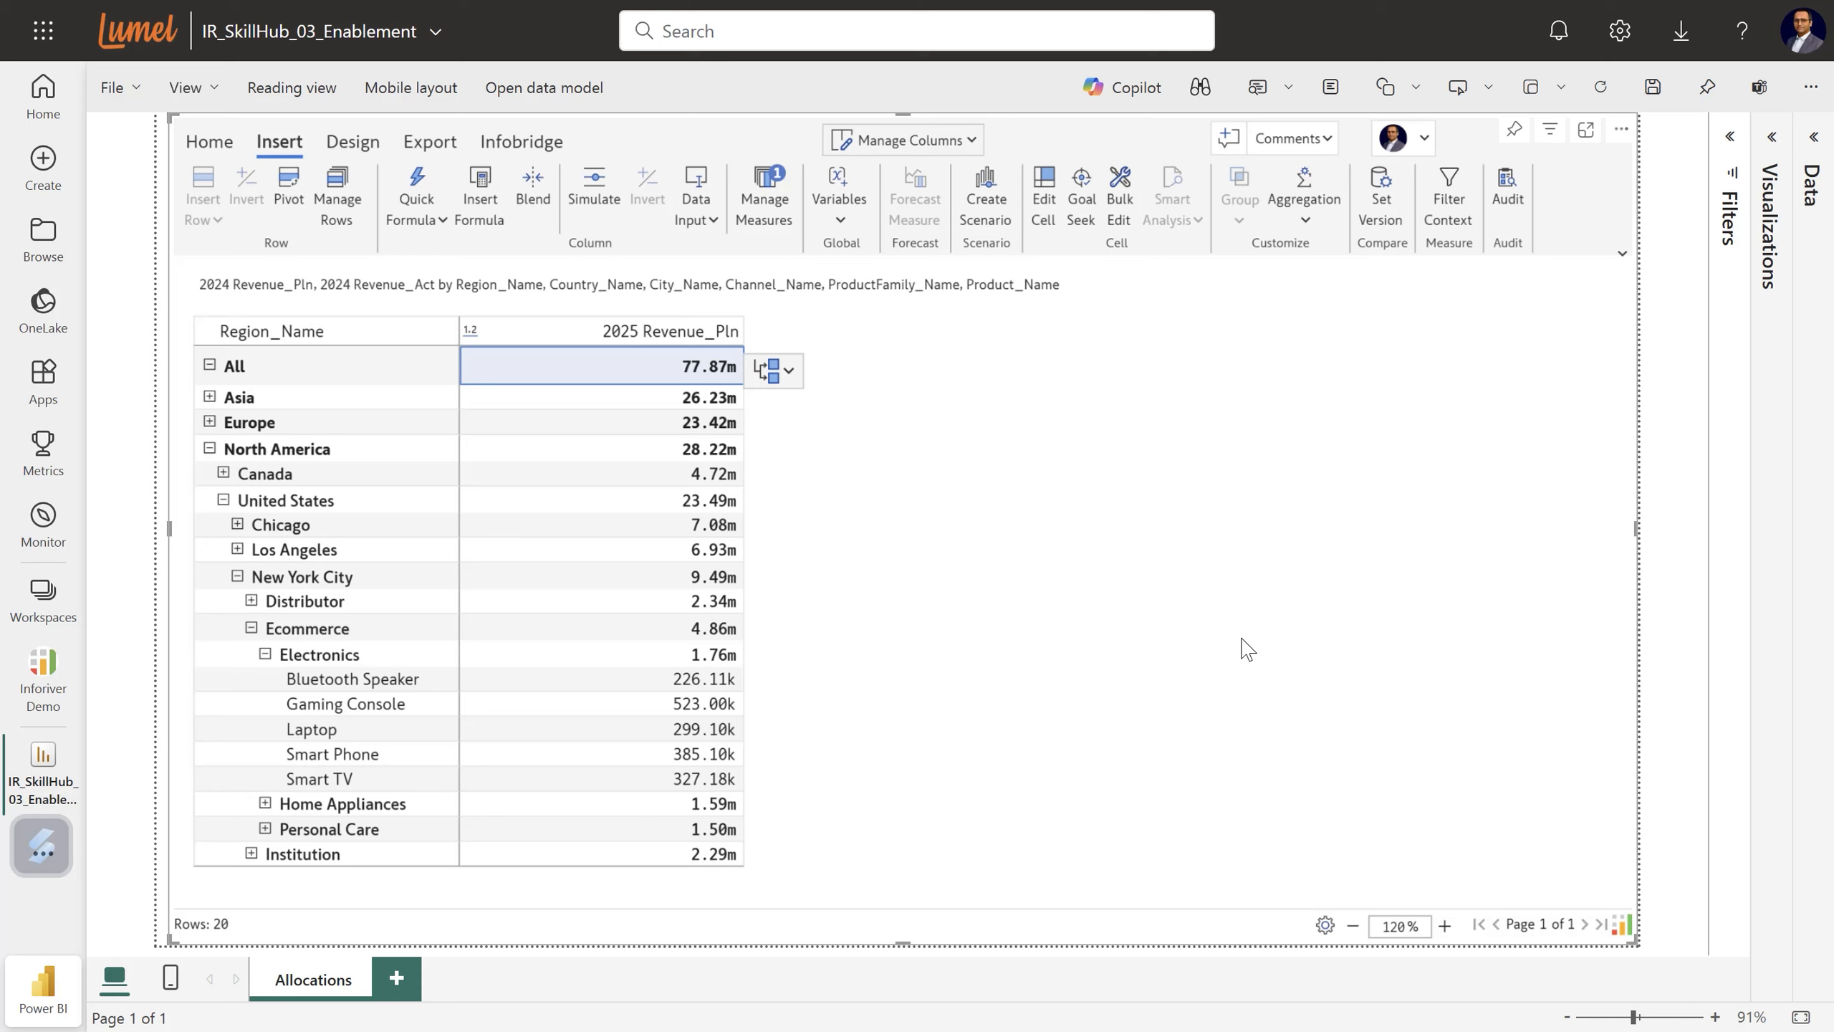
# Add 5m to the 2025 Revenue_Pln All total, allocating 82.87m down (North America 30.03m).
pyautogui.write('+')
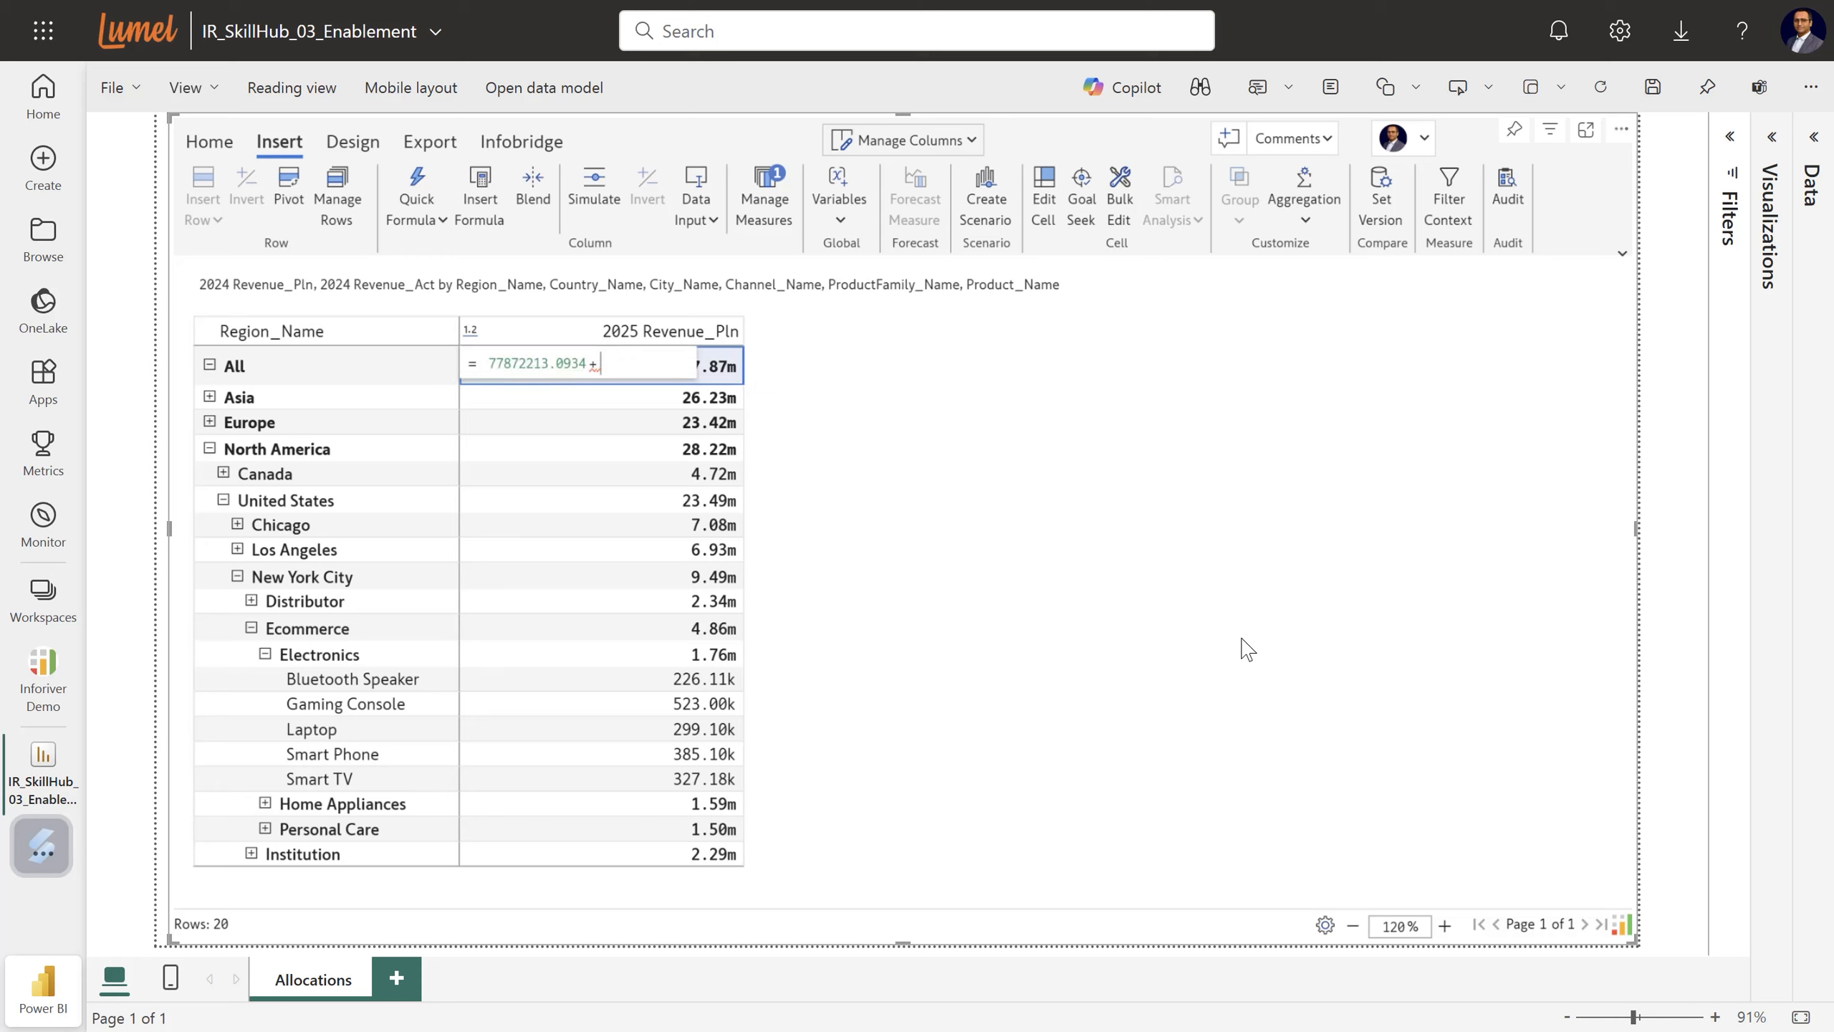
pyautogui.write('4')
pyautogui.write('m')
pyautogui.press('Return')
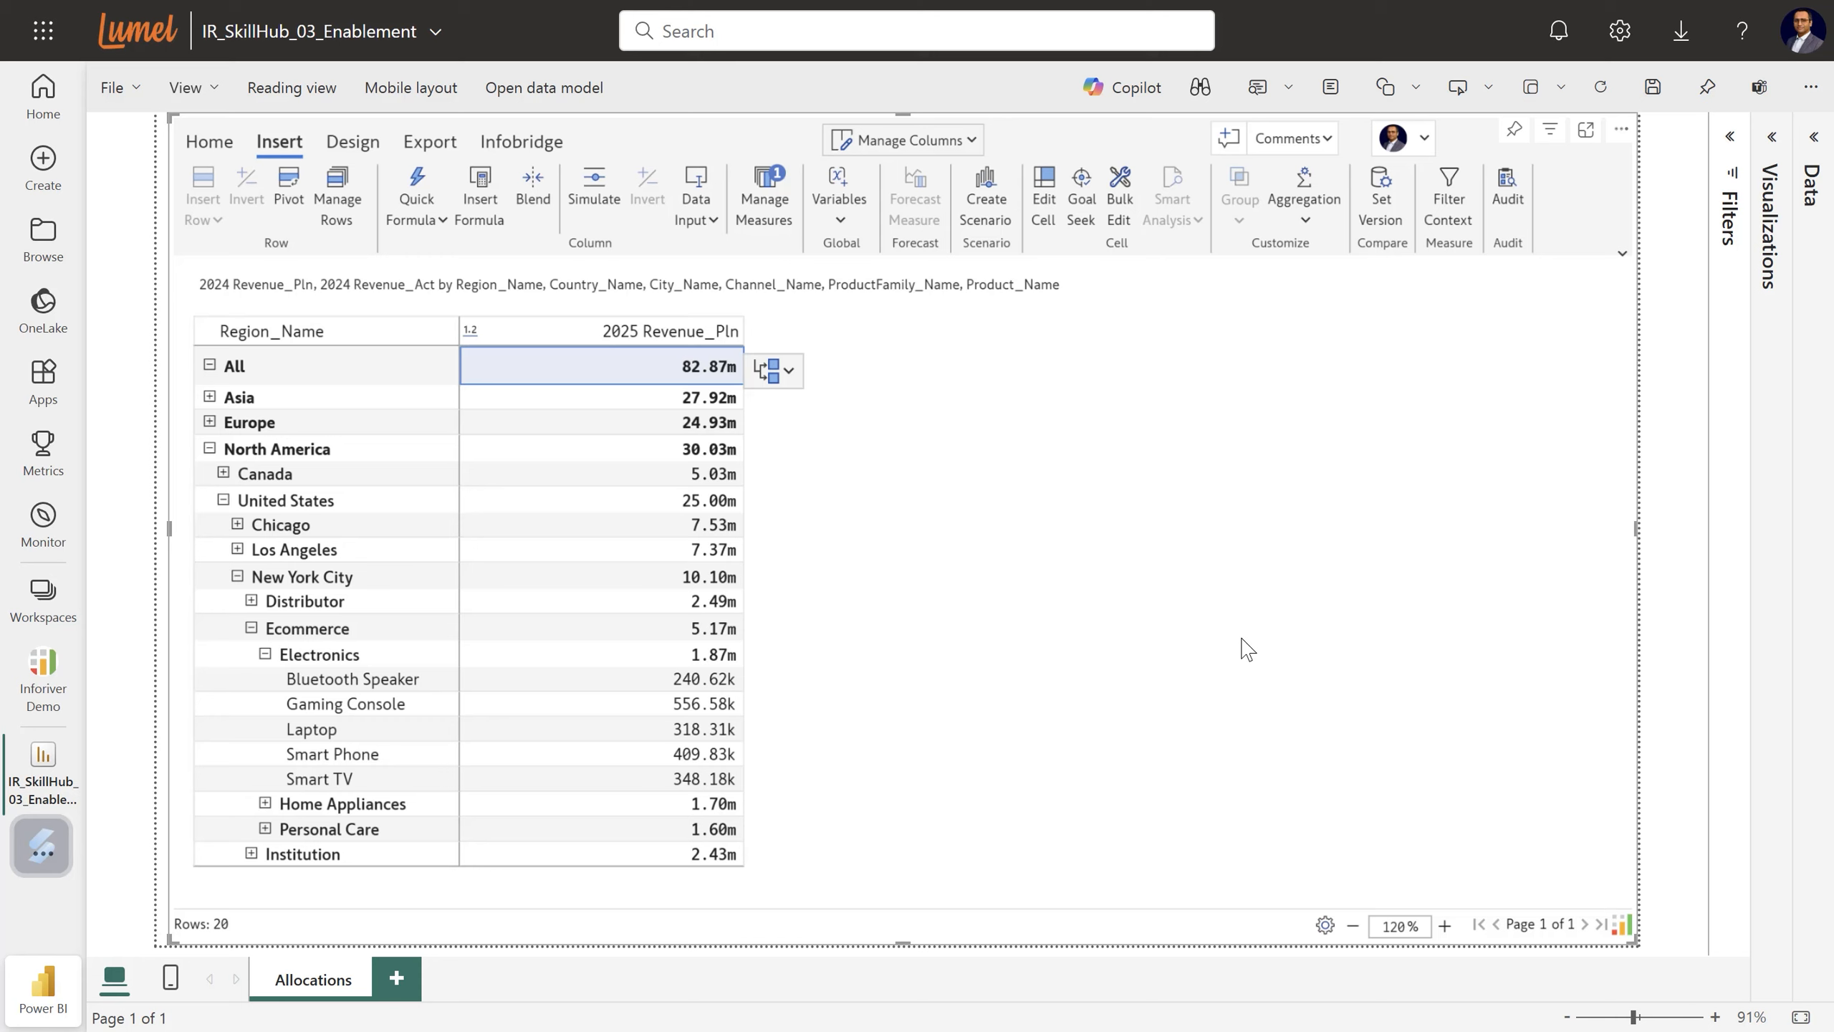
# Subtract 10m from the All total, giving 72.87m with North America at 26.41m.
pyautogui.write('-10m')
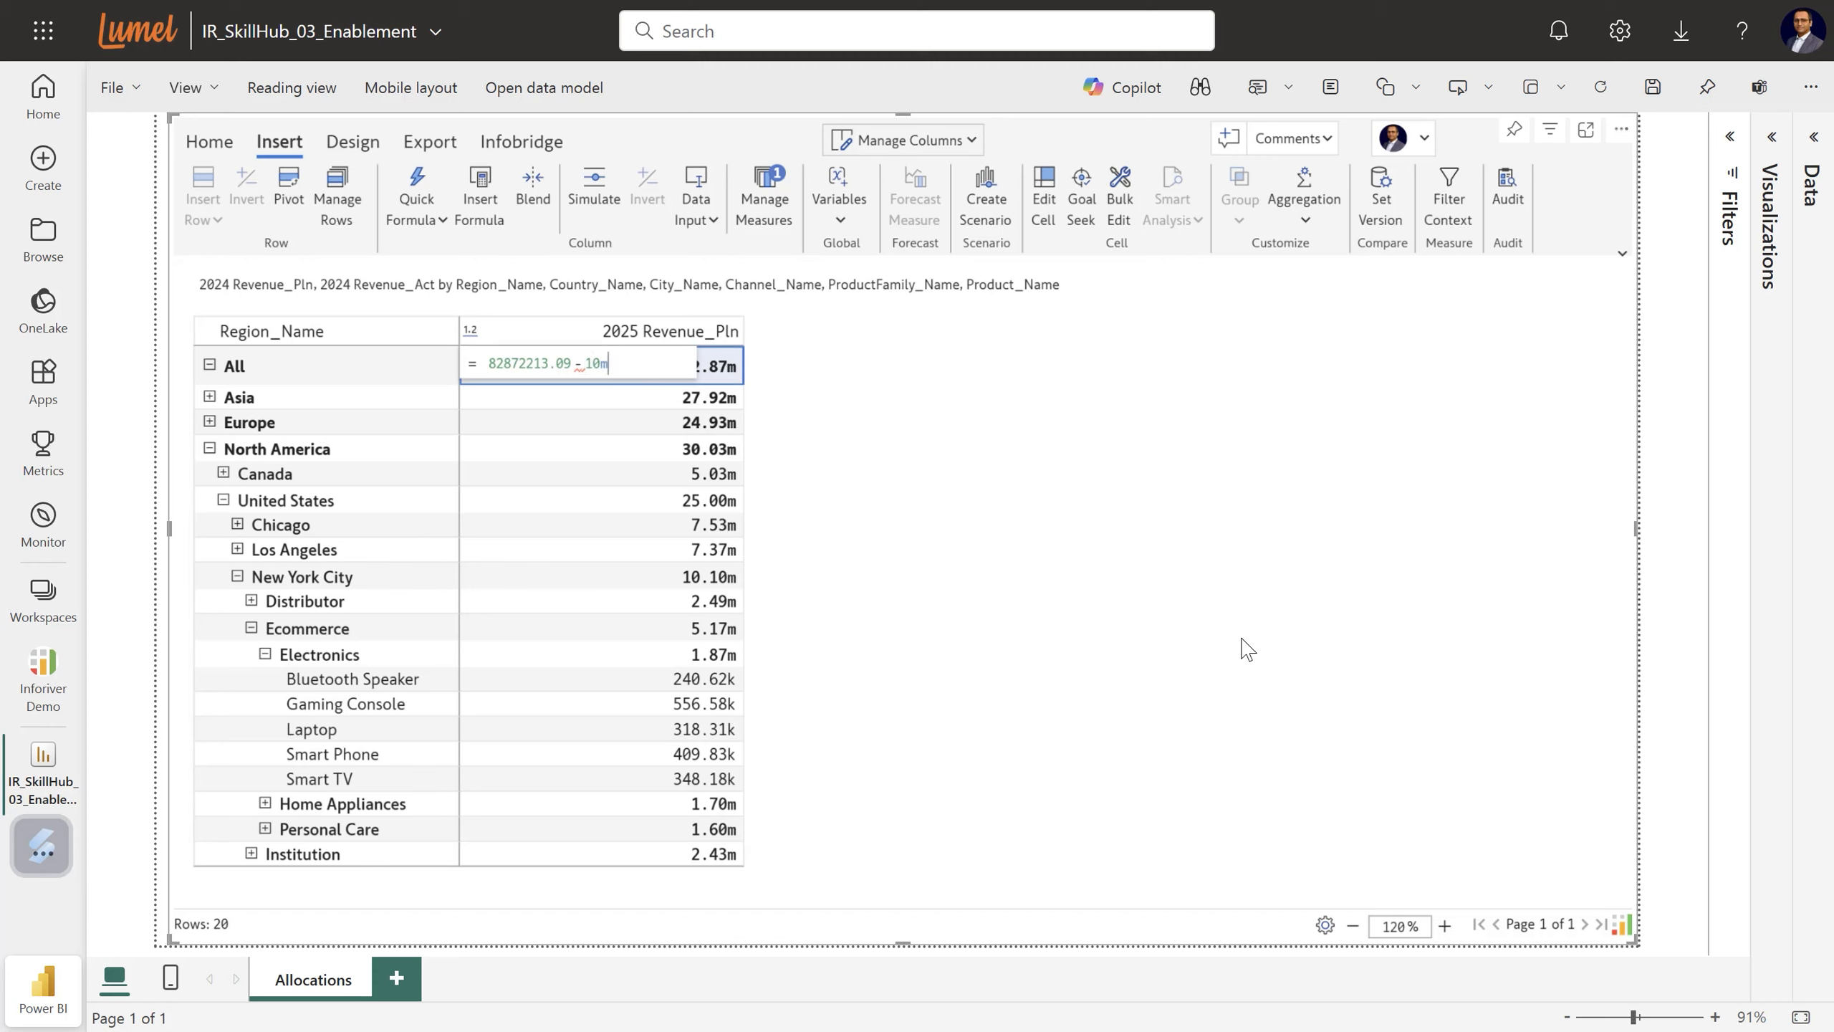
pyautogui.press('Return')
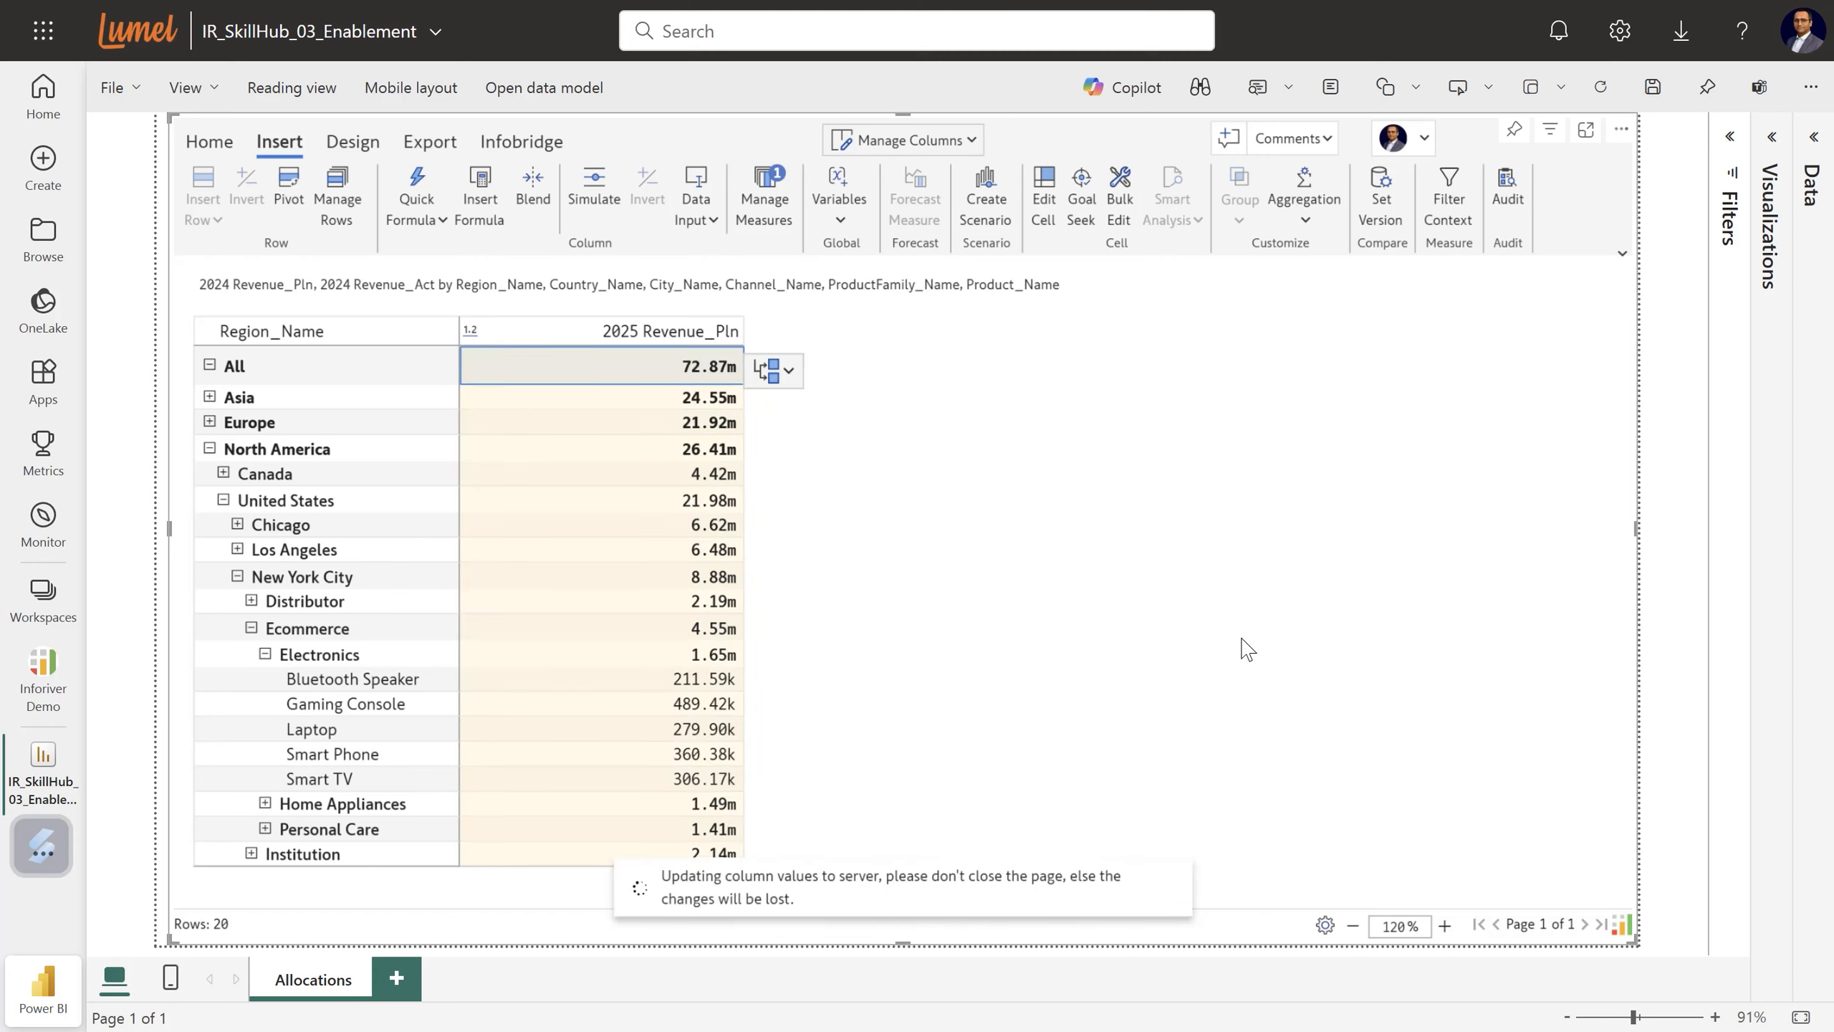